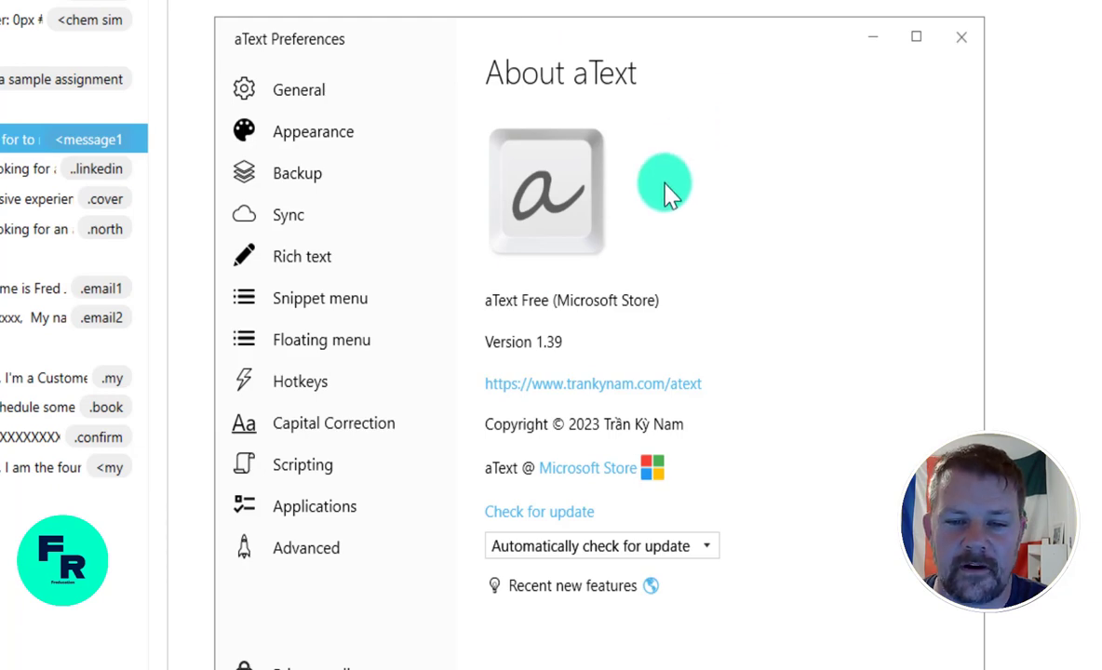
# Step: Set the aText preferences aside, search the web for atext in Chrome and open the Tran Ky Nam Software aText page
pyautogui.click(875, 39)
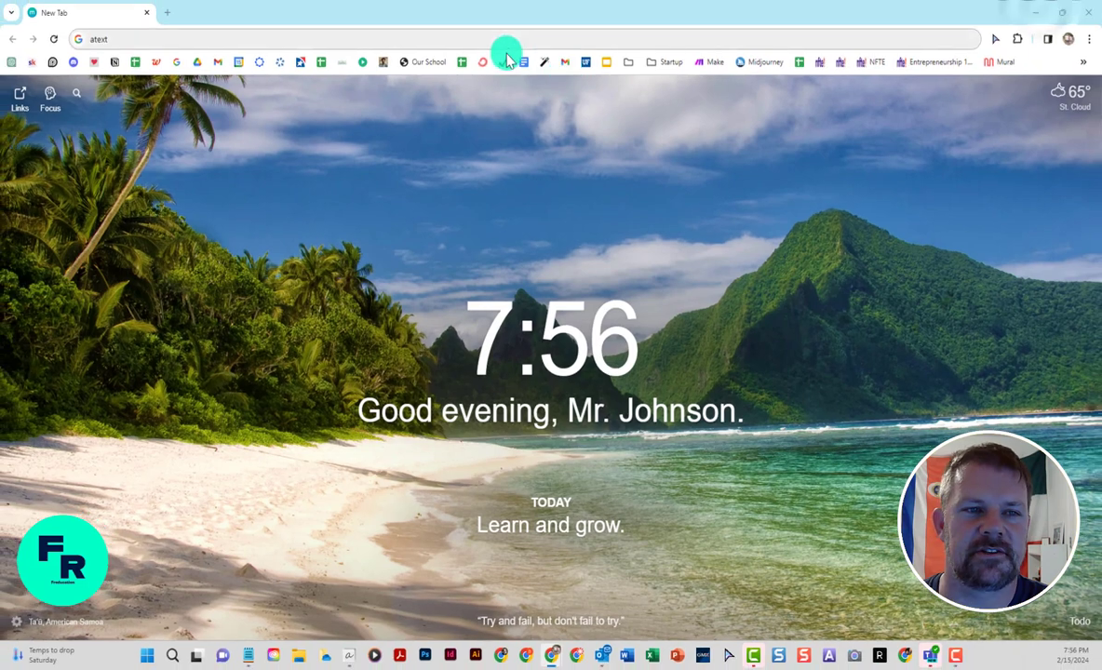
pyautogui.click(424, 42)
pyautogui.press('Return')
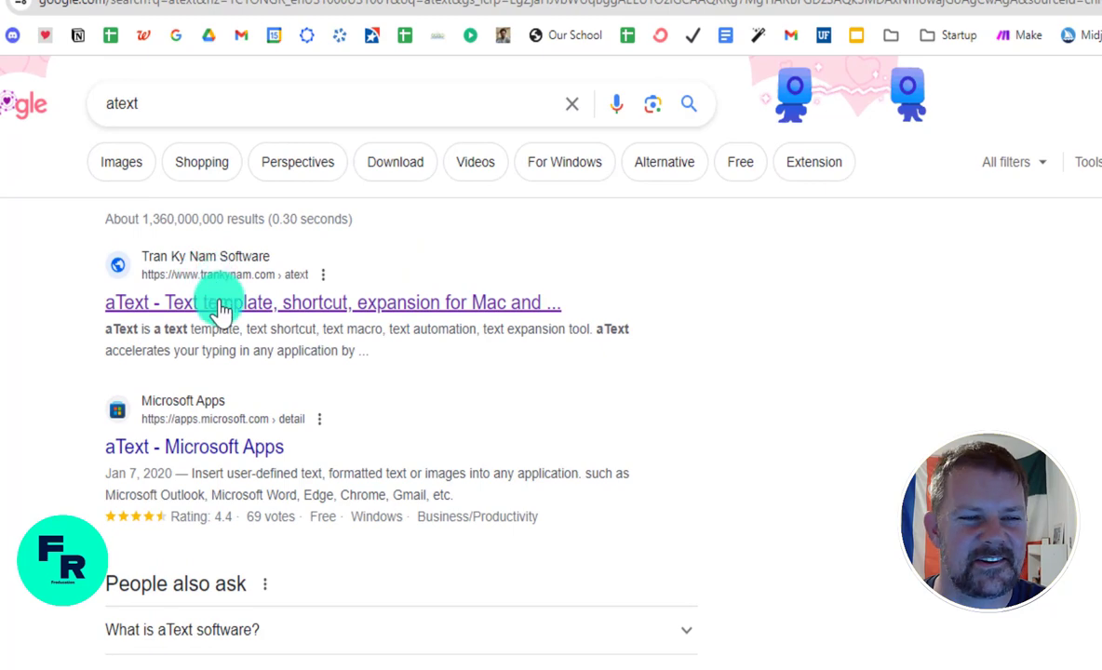
pyautogui.click(236, 303)
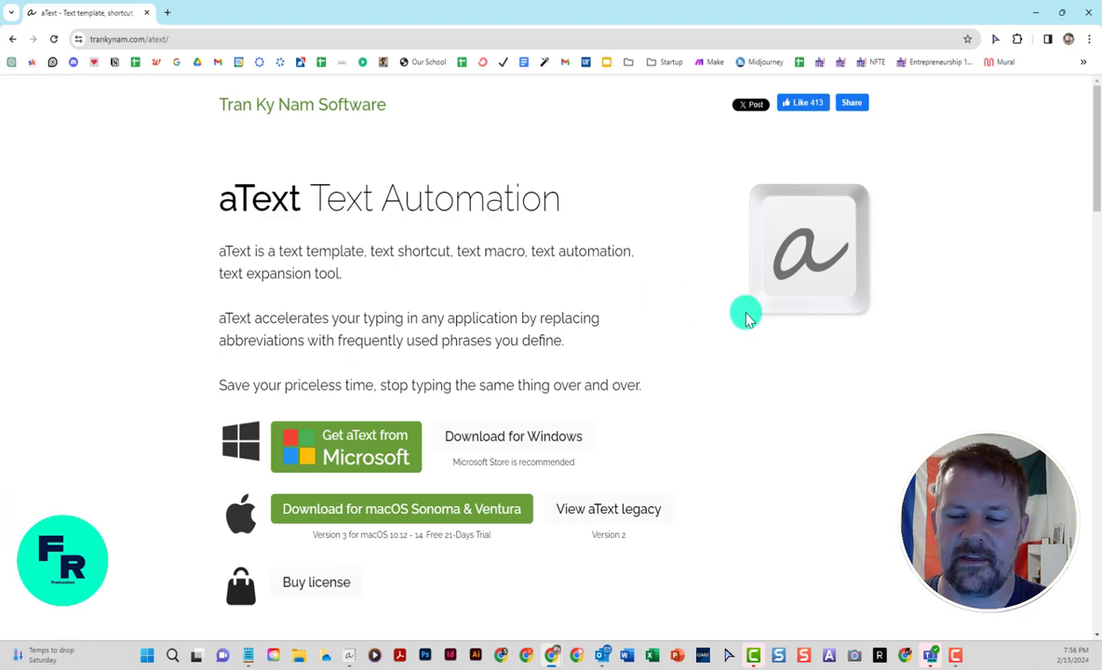
# Step: Switch to aText and create a plain-text snippet in the Shortcuts group with the abbreviation <ms and the content Mississippi
pyautogui.moveTo(349, 656)
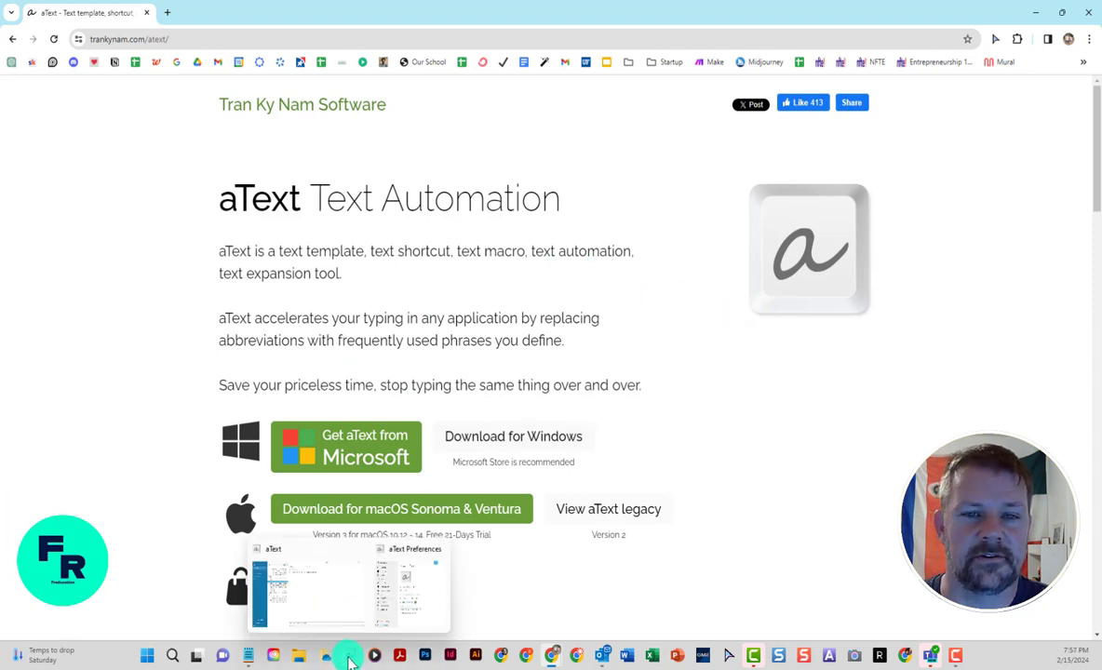
pyautogui.click(336, 595)
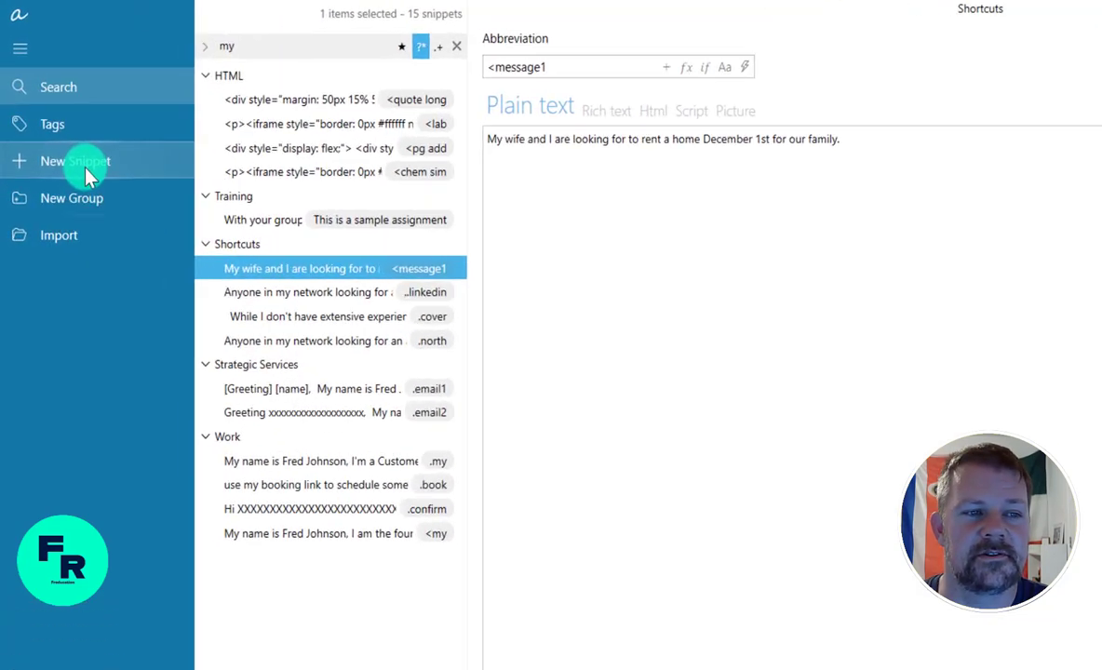
pyautogui.click(85, 170)
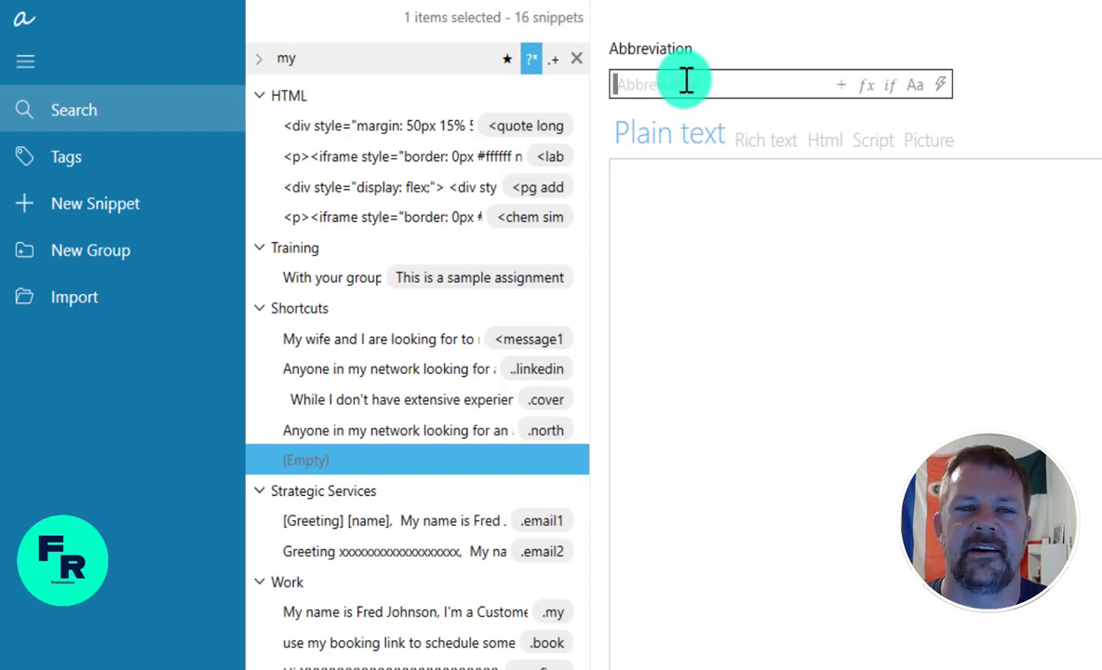
pyautogui.write('<')
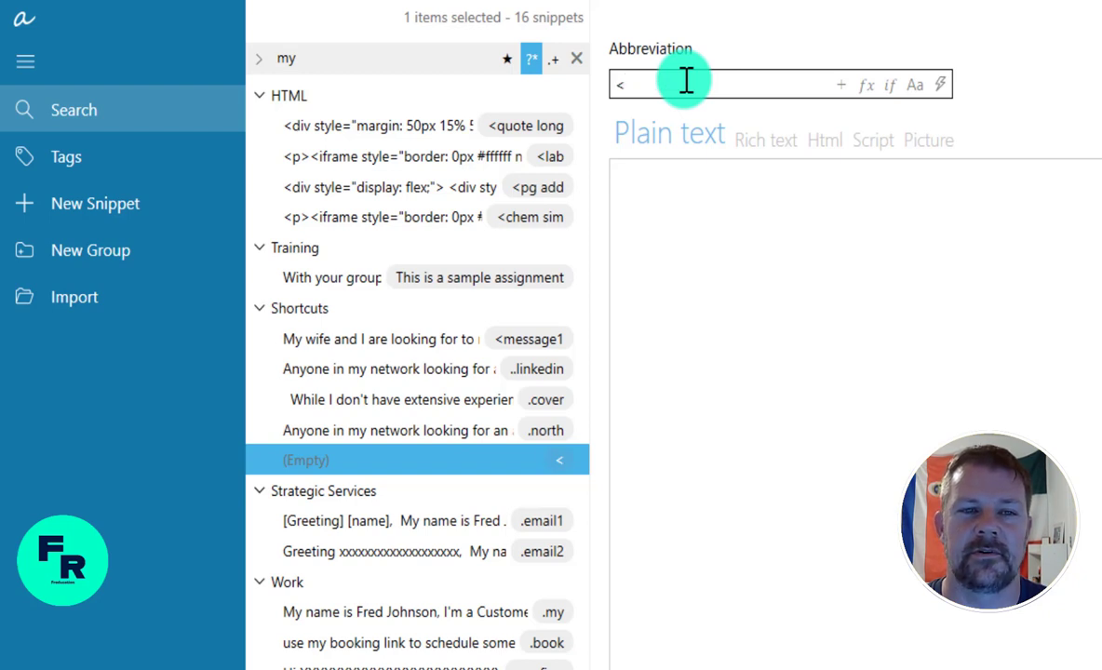
pyautogui.write('ms')
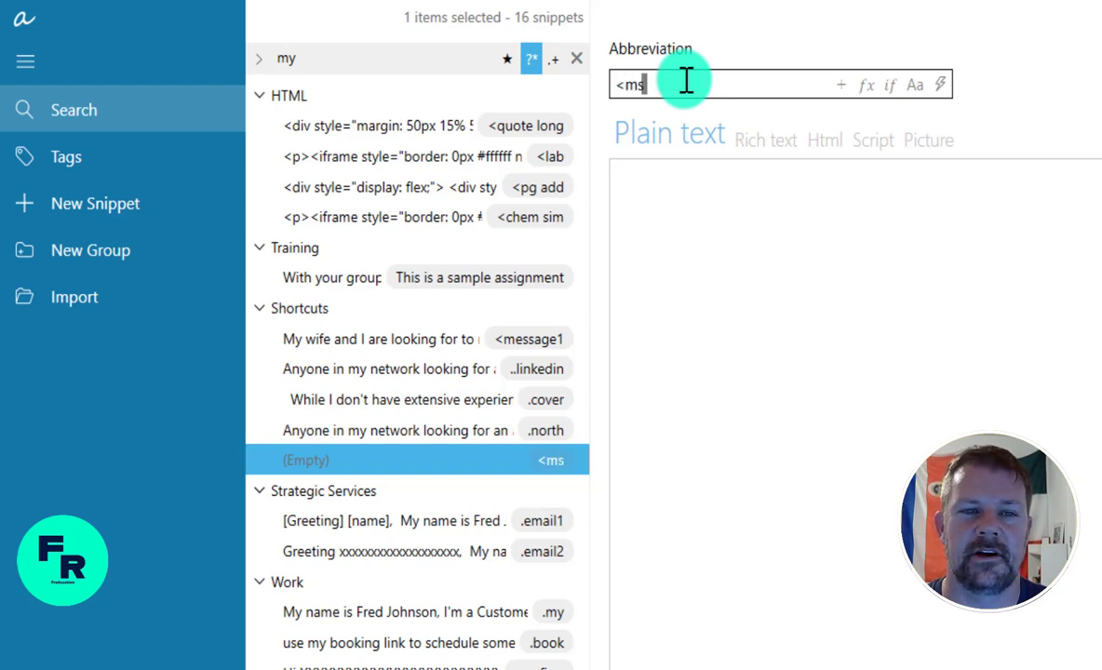
pyautogui.click(683, 277)
pyautogui.write('Missis')
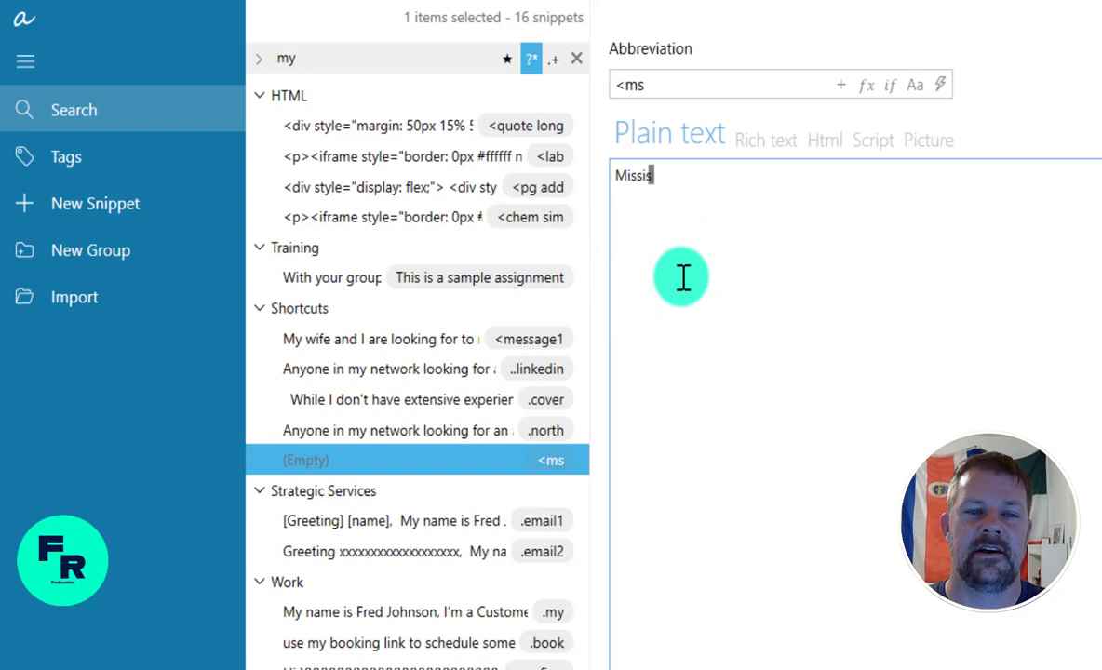
pyautogui.write('sipp')
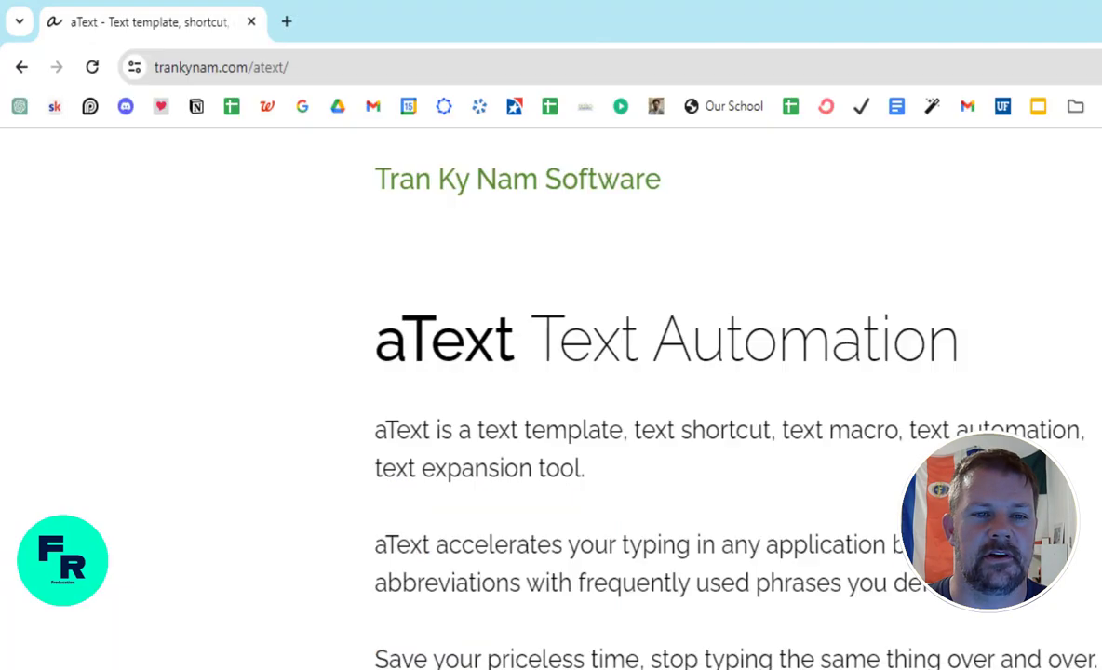
# Step: Switch to Chrome and create a blank Google Docs document in a new tab through docs.new
pyautogui.click(288, 23)
pyautogui.write('docs.new')
pyautogui.press('Return')
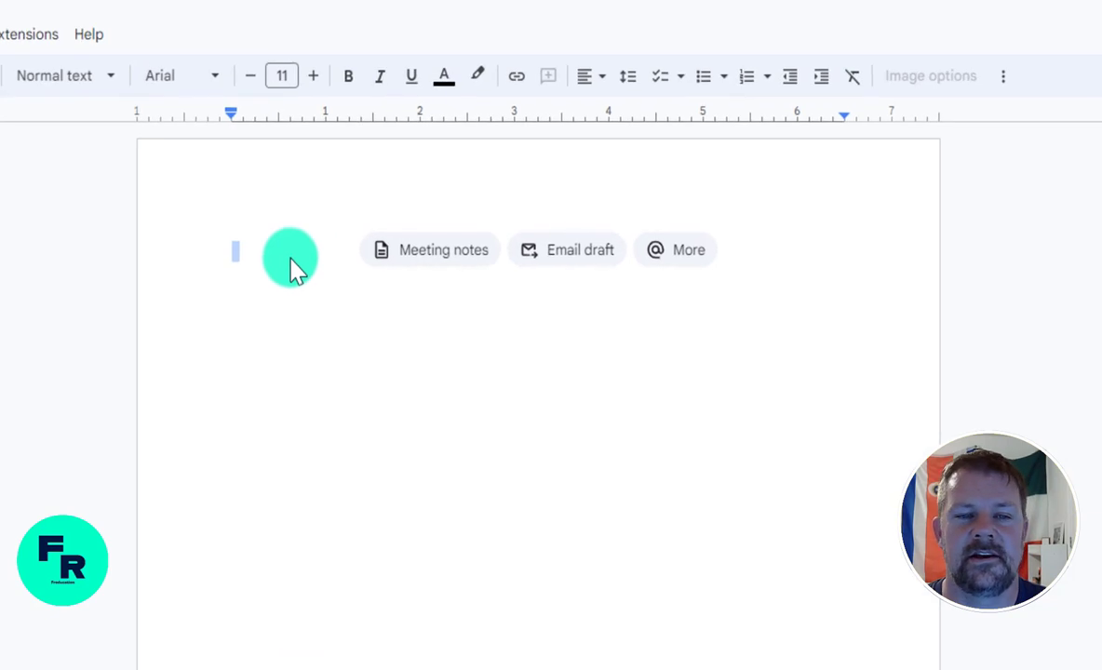
# Step: Fill the document's first line with a pizza emoji and a second emoji using text-expansion abbreviations, and begin a new line
pyautogui.write(':pi')
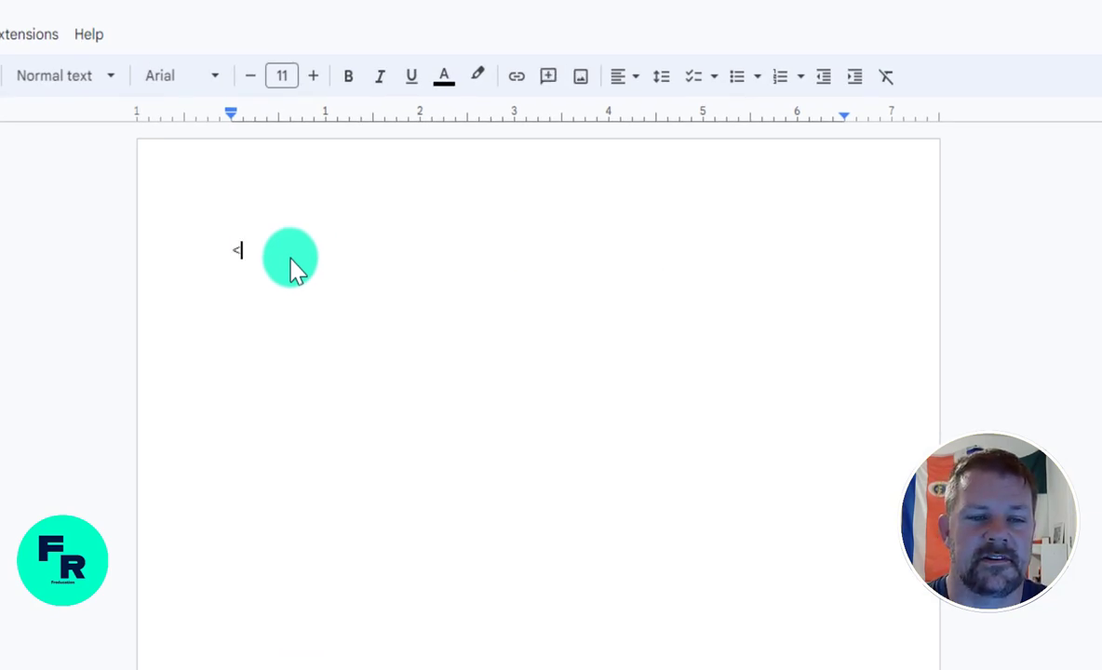
pyautogui.press('Return')
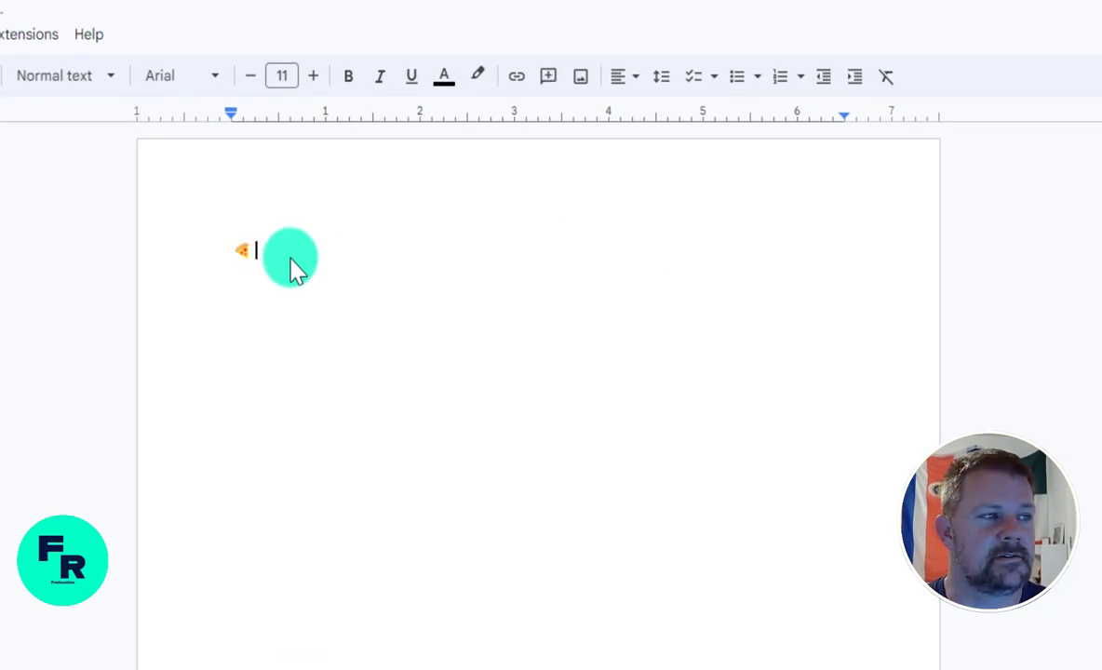
pyautogui.write(':cakre')
pyautogui.press('BackSpace')
pyautogui.press('BackSpace')
pyautogui.press('Return')
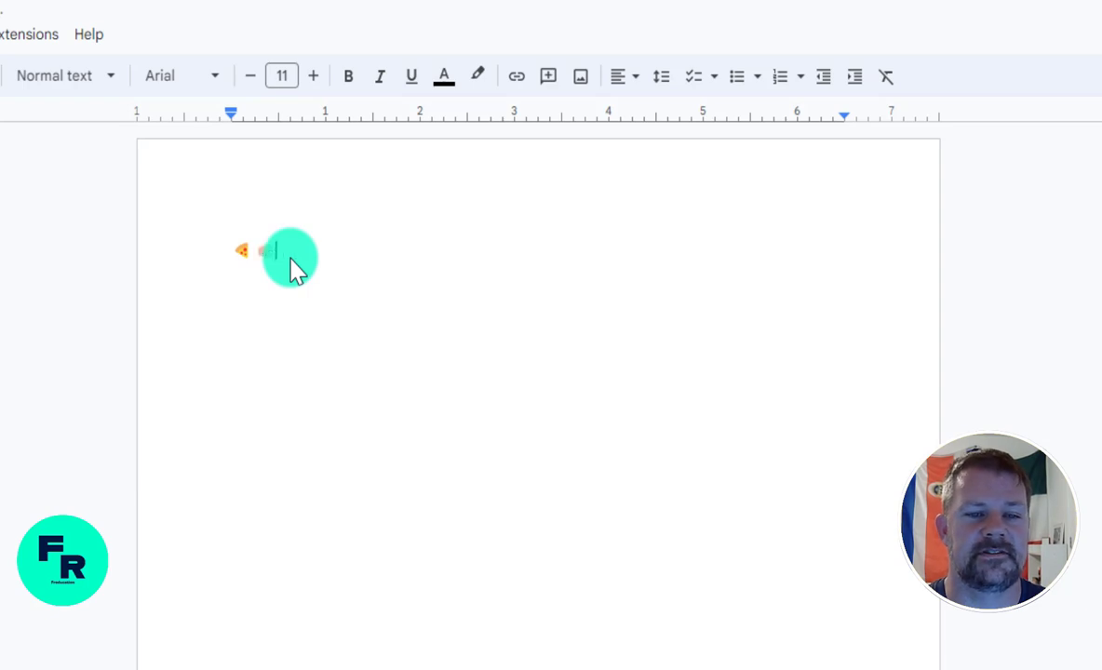
pyautogui.press('Return')
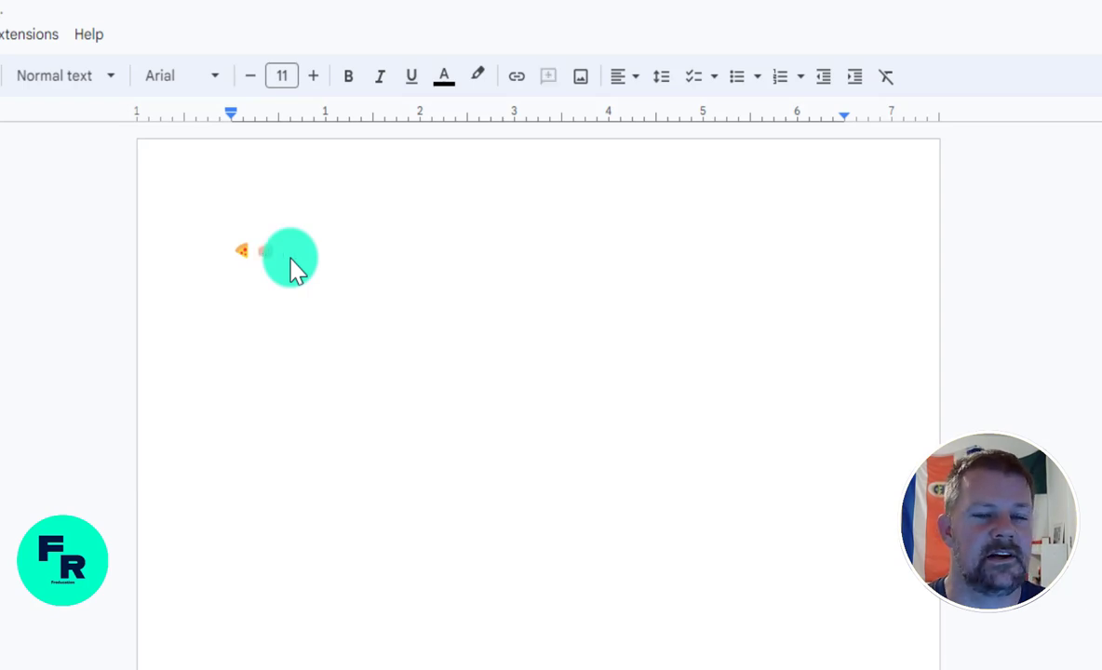
# Step: Add the lines Mississippi and Florida beneath the emojis by expanding the state-name snippets
pyautogui.write('Mississippi')
pyautogui.press('Return')
pyautogui.write(':f')
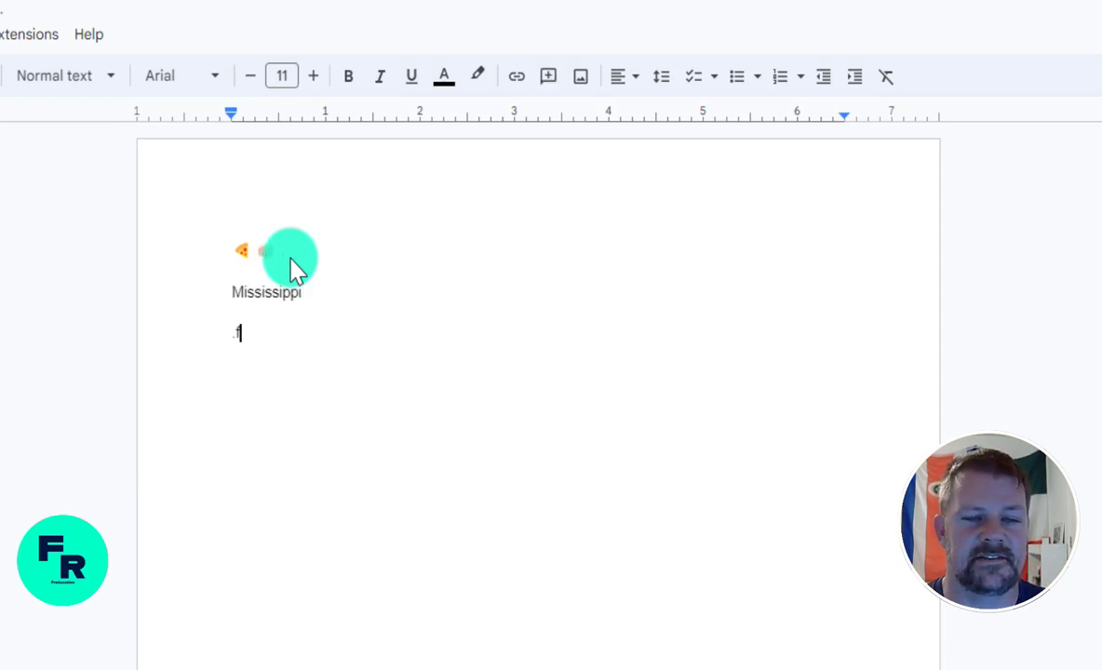
pyautogui.write('lorida')
pyautogui.press('Return')
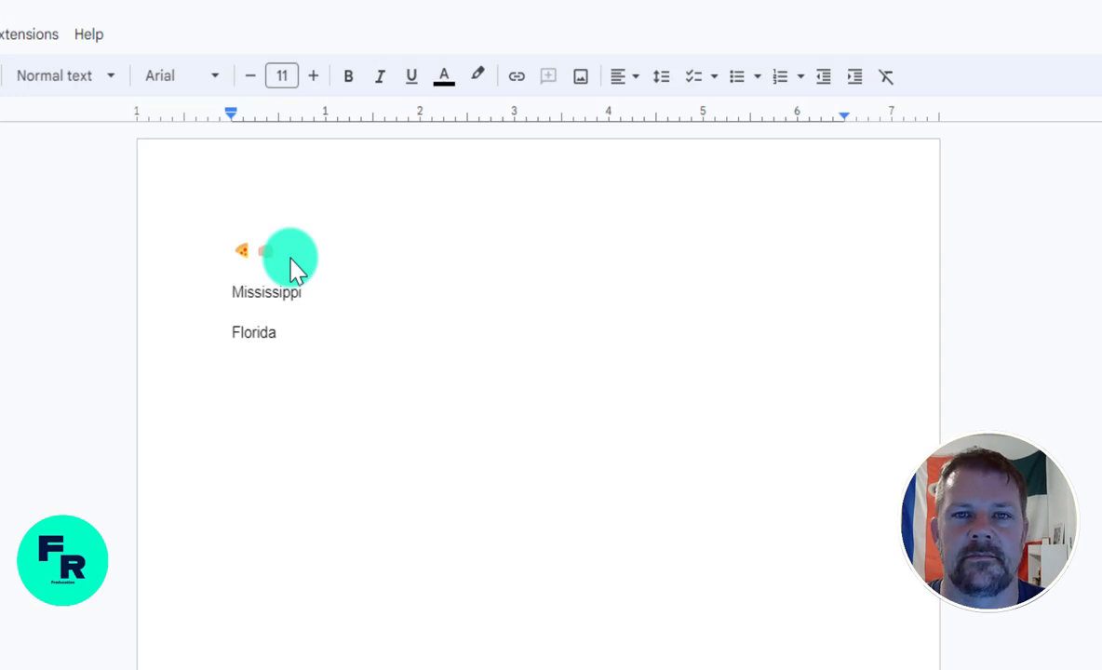
# Step: Add the accented Spanish words Cuñada and Año on separate lines below Florida
pyautogui.write('cuñada')
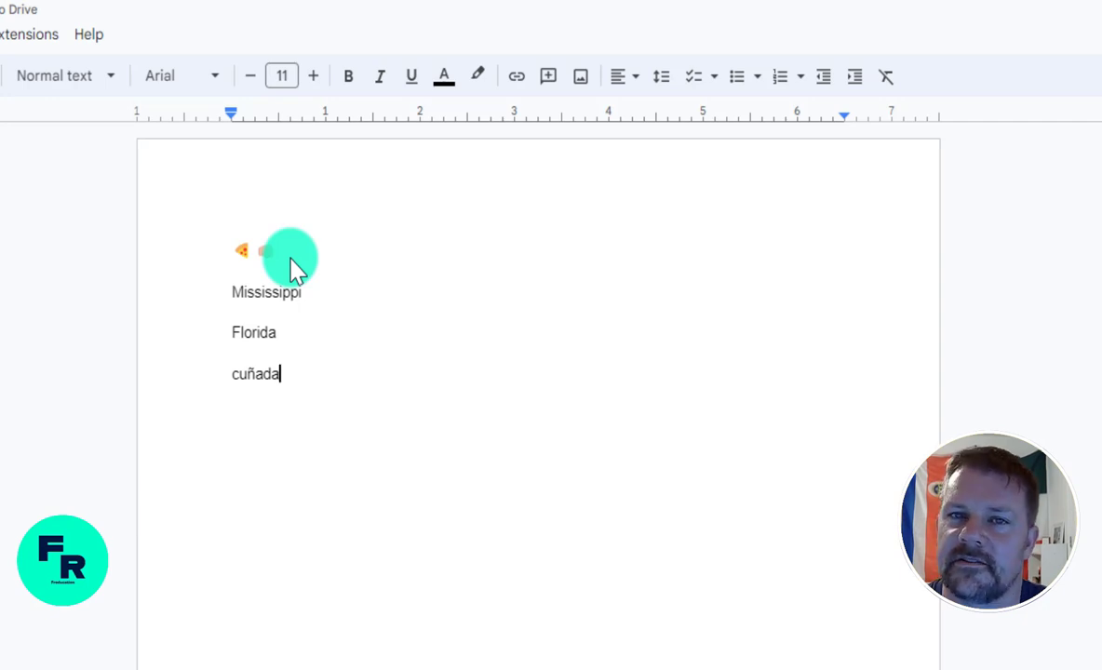
pyautogui.press('Return')
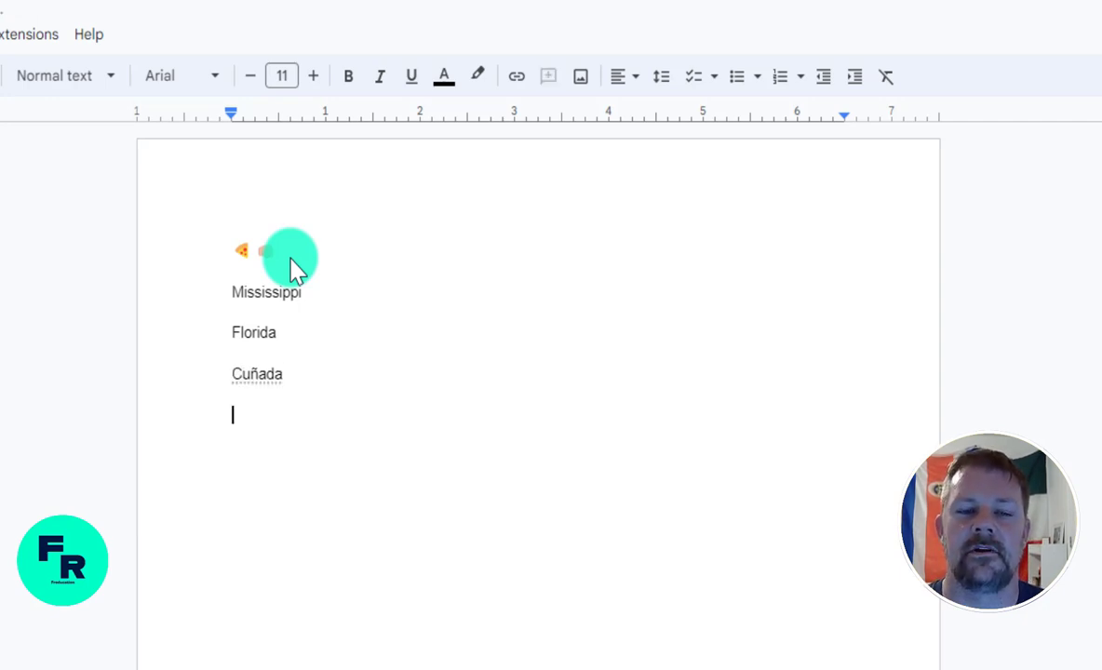
pyautogui.write('año')
pyautogui.press('Return')
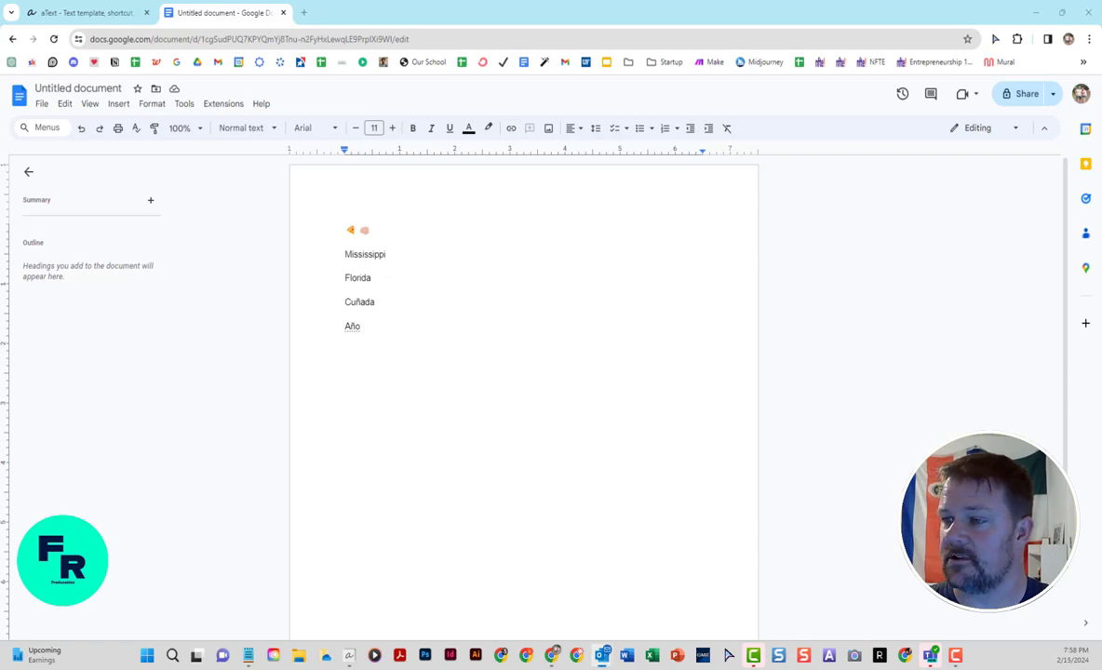
# Step: Switch to Outlook, open a new email and expand the <my self-introduction snippet in the message body
pyautogui.moveTo(468, 372); pyautogui.dragTo(460, 165)
pyautogui.doubleClick(461, 165)
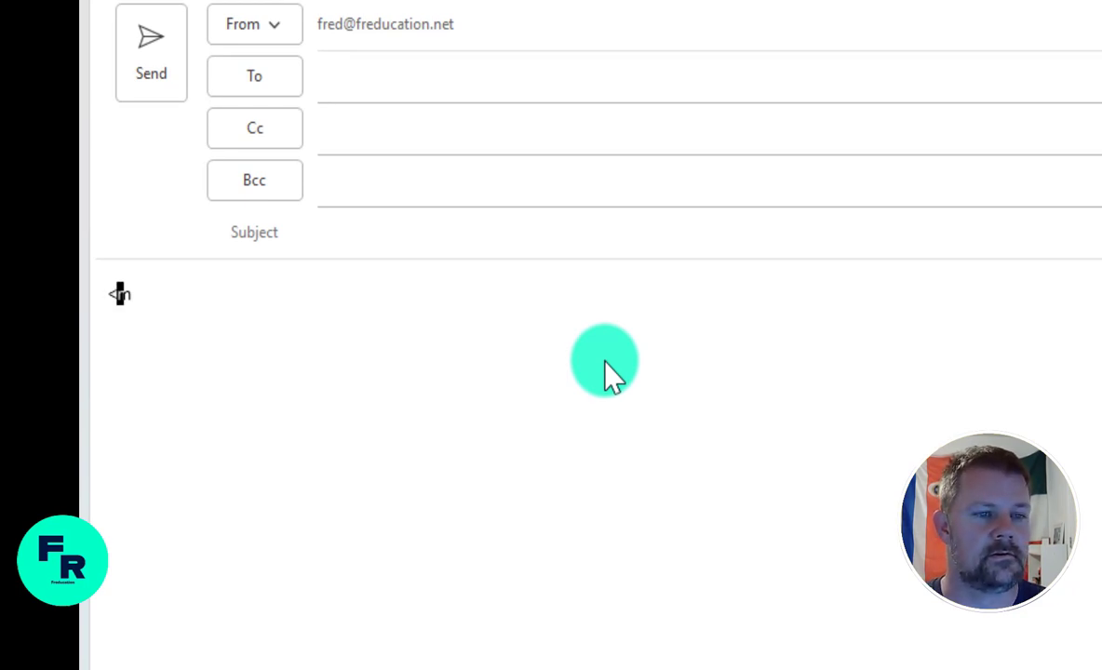
pyautogui.write('My name is Fred Johnson, I am the founder and creator of Freducation.')
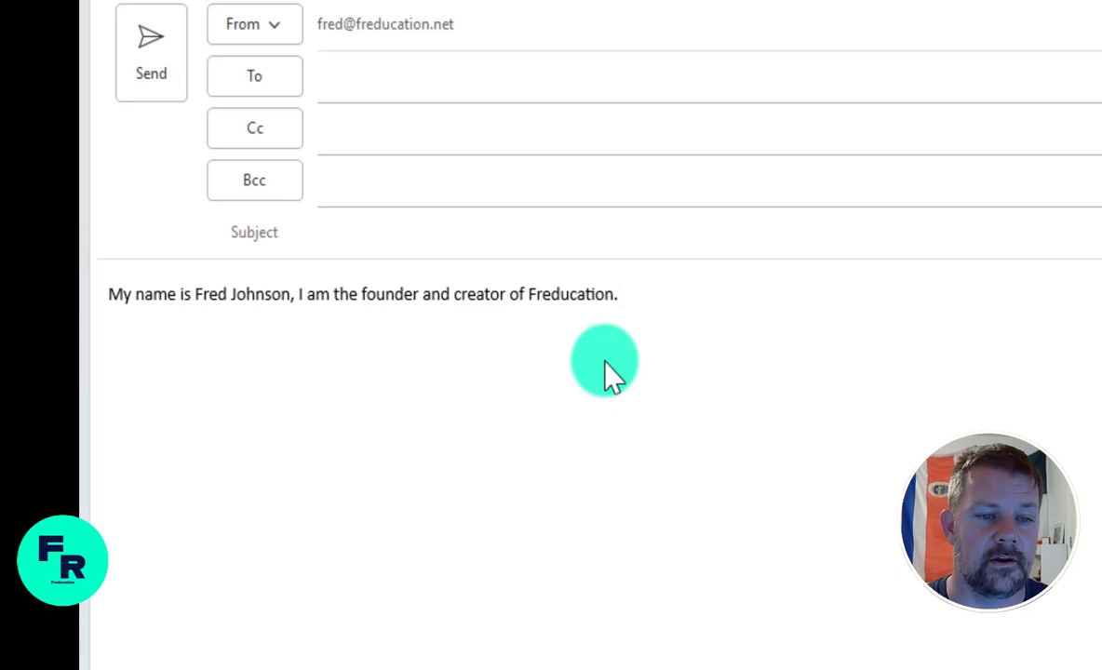
# Step: Replace the introduction in the email body with placeholder text by expanding the <lor snippet
pyautogui.hotkey('ctrl', 'a')
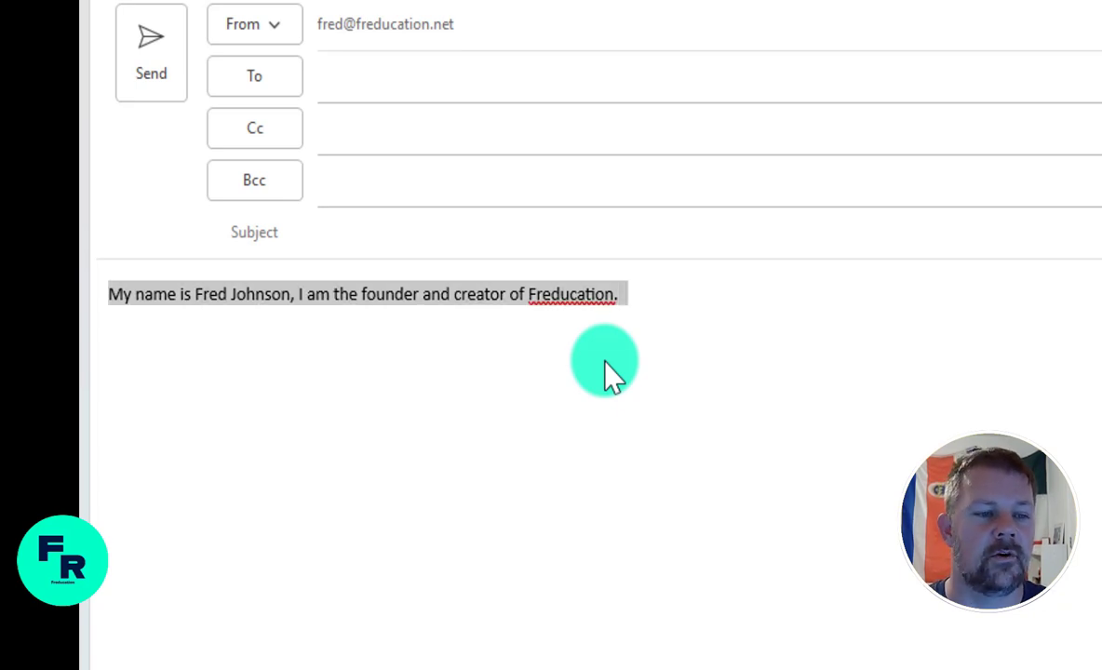
pyautogui.press('BackSpace')
pyautogui.write('<lor')
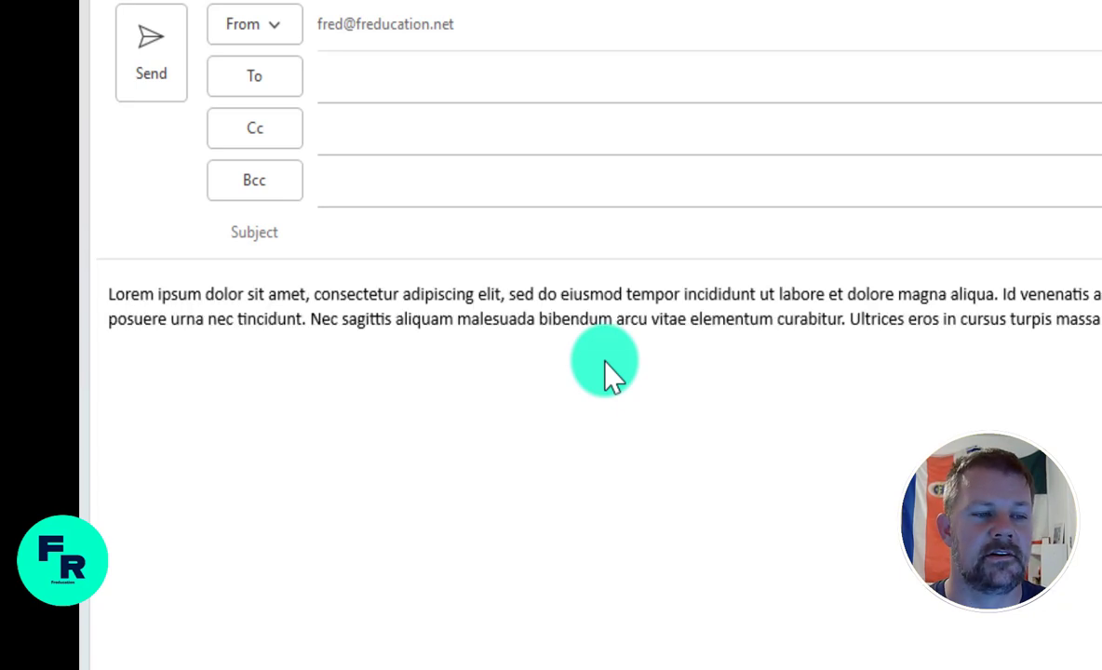
# Step: Replace the placeholder text with the <lorem snippet's text, and clear the email body
pyautogui.hotkey('ctrl', 'a')
pyautogui.press('BackSpace')
pyautogui.write('<')
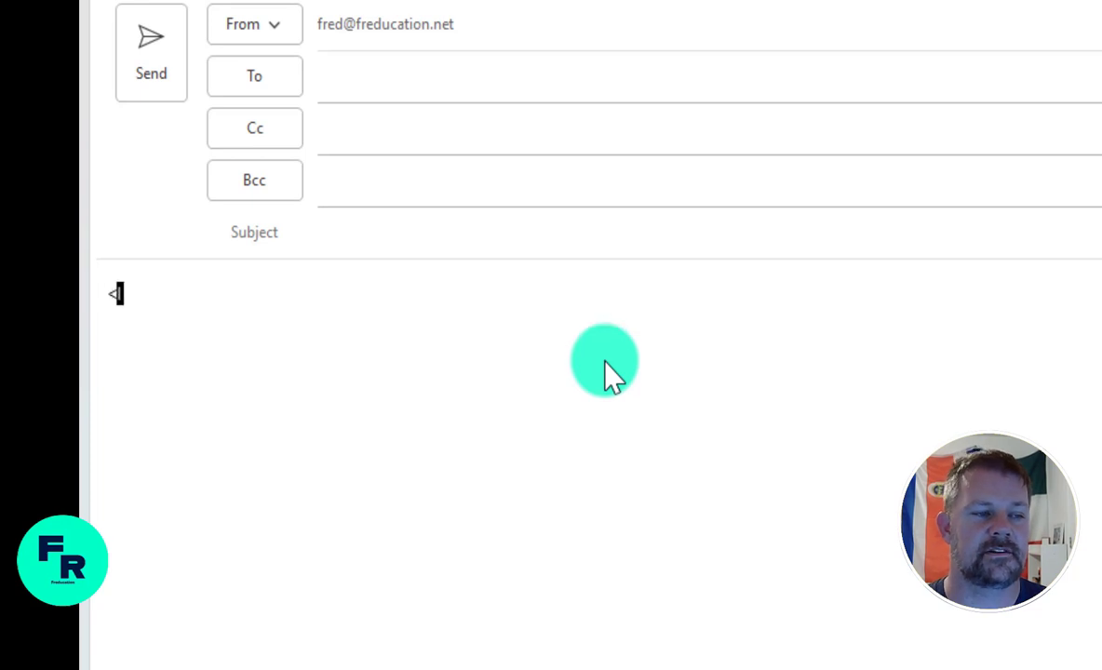
pyautogui.write('lorem')
pyautogui.hotkey('ctrl', 'a')
pyautogui.press('BackSpace')
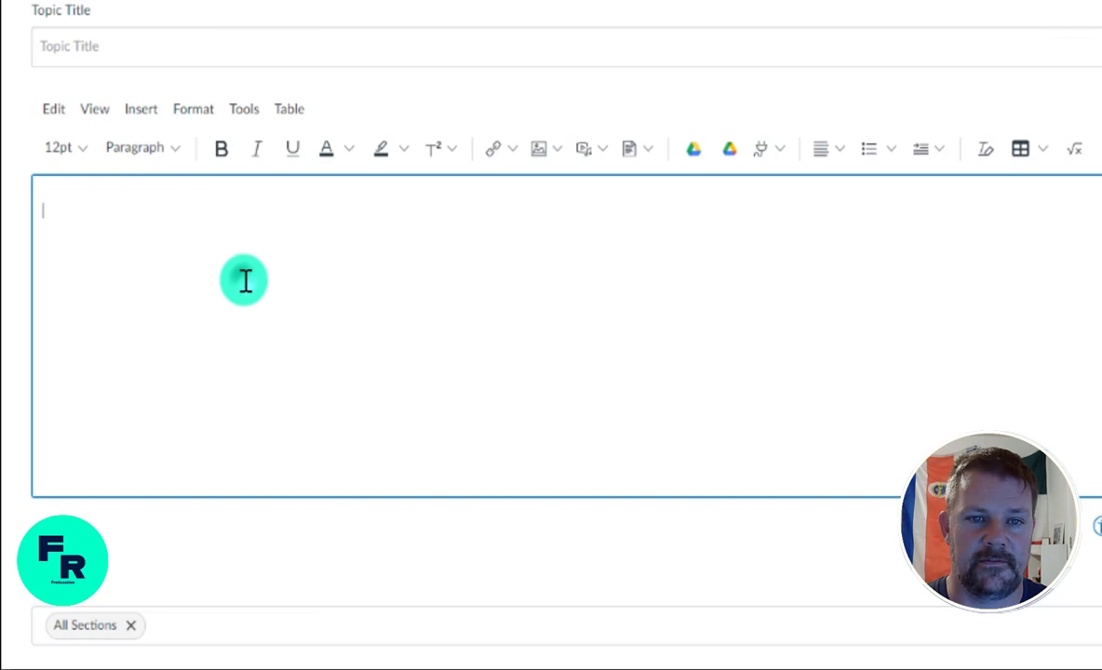
# Step: Switch to the discussion topic editor in the browser and enter the line Introduction in the body
pyautogui.click(239, 278)
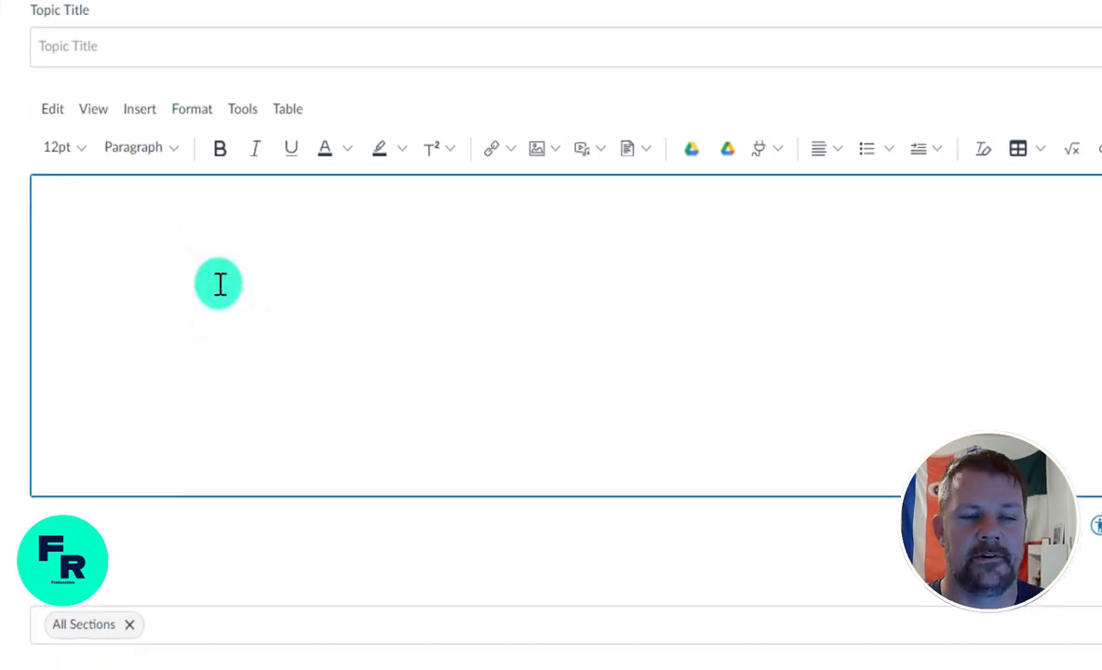
pyautogui.write('Introduciton')
pyautogui.press('BackSpace')
pyautogui.press('BackSpace')
pyautogui.press('BackSpace')
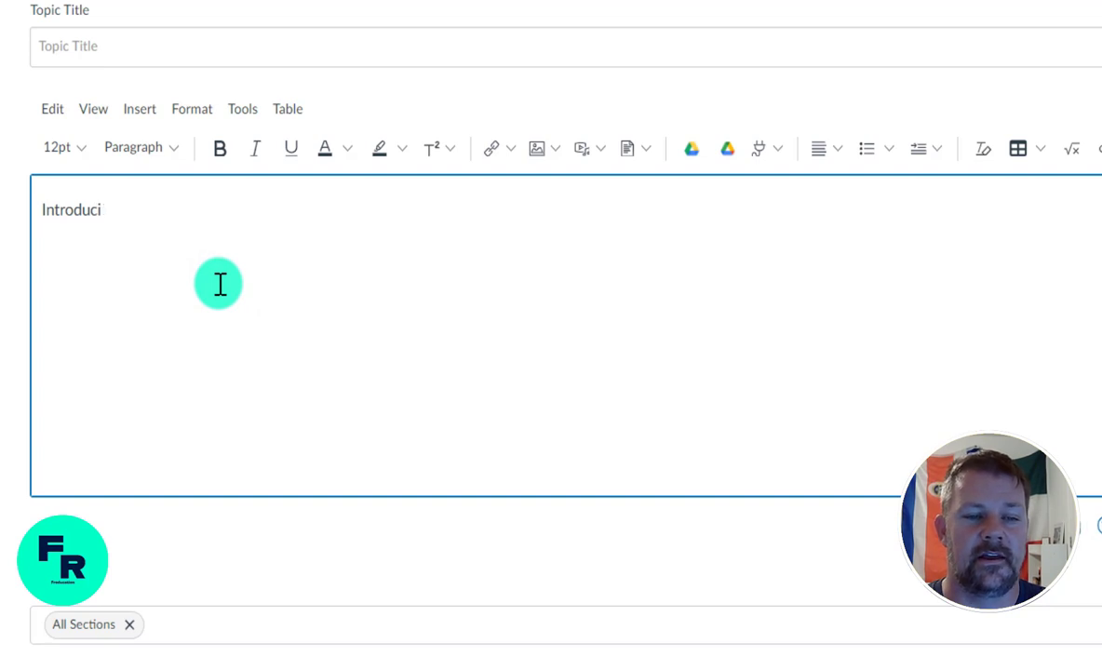
pyautogui.write('tion')
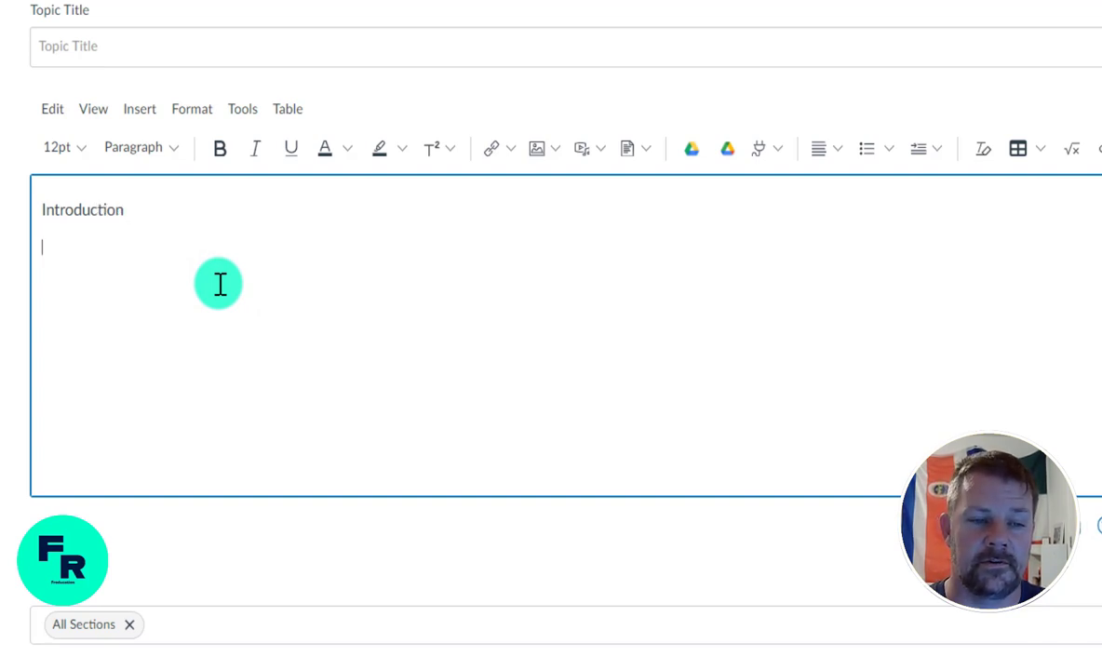
# Step: Try the .hr abbreviation on the line beneath Introduction, and delete what it inserts
pyautogui.write('.h')
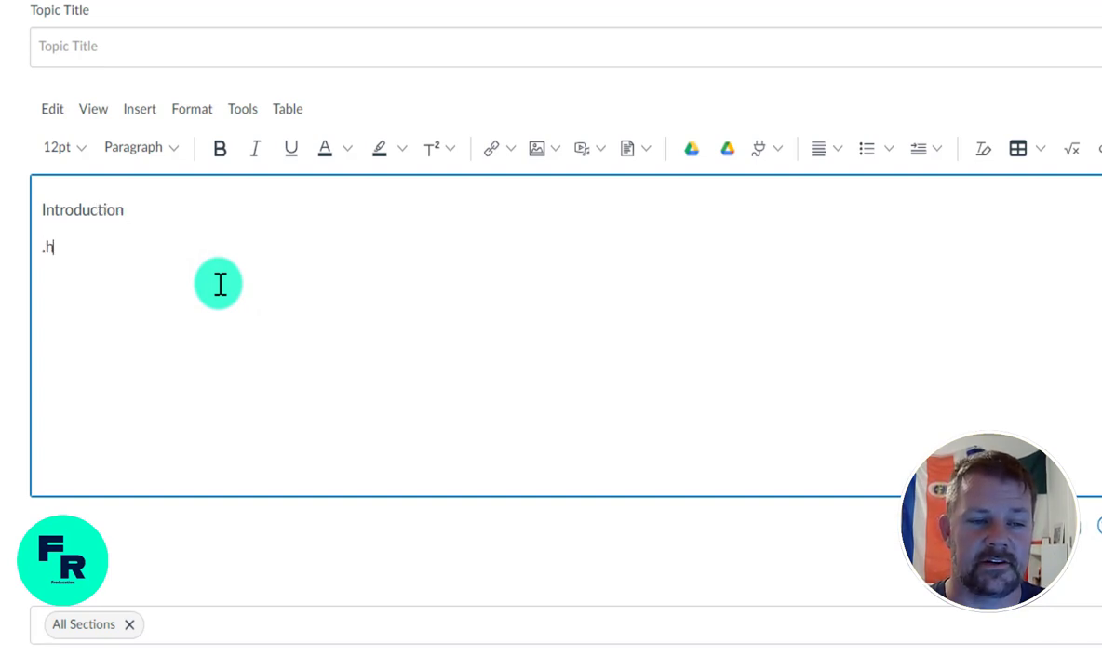
pyautogui.write('r')
pyautogui.press('BackSpace')
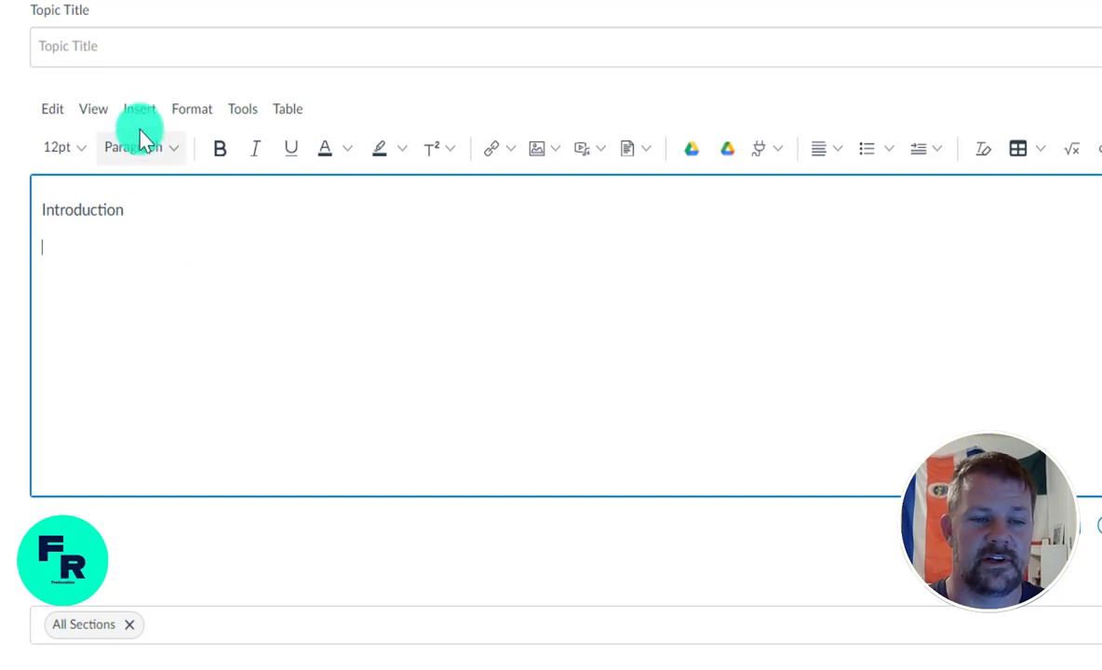
# Step: Insert a horizontal line beneath Introduction with the editor's built-in command, and delete it
pyautogui.click(140, 109)
pyautogui.click(203, 393)
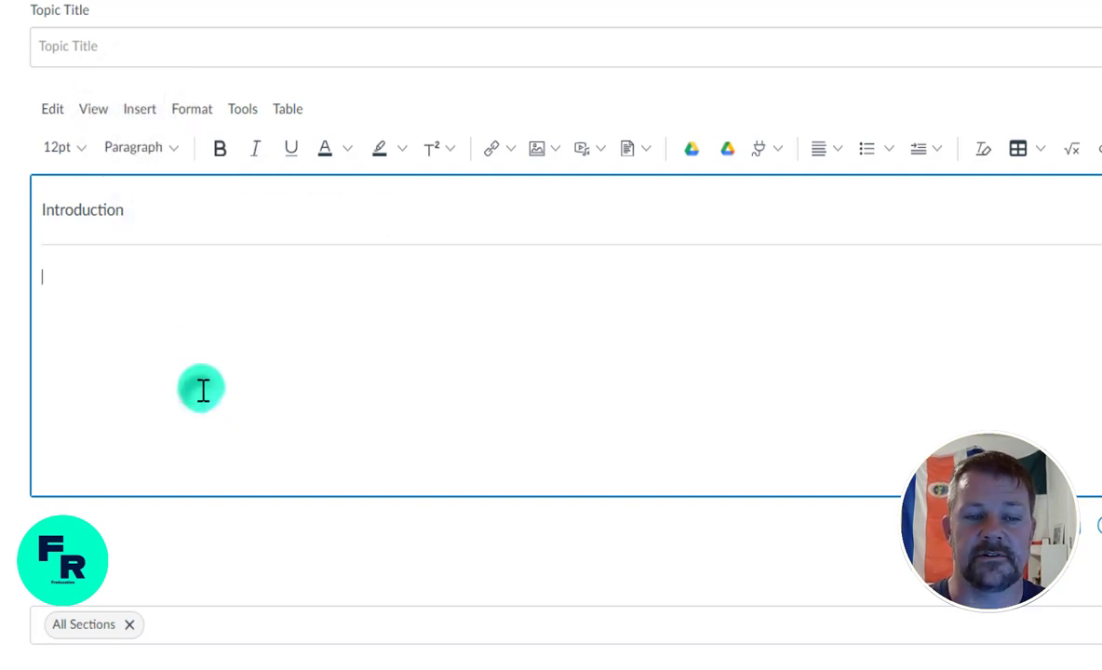
pyautogui.press('BackSpace')
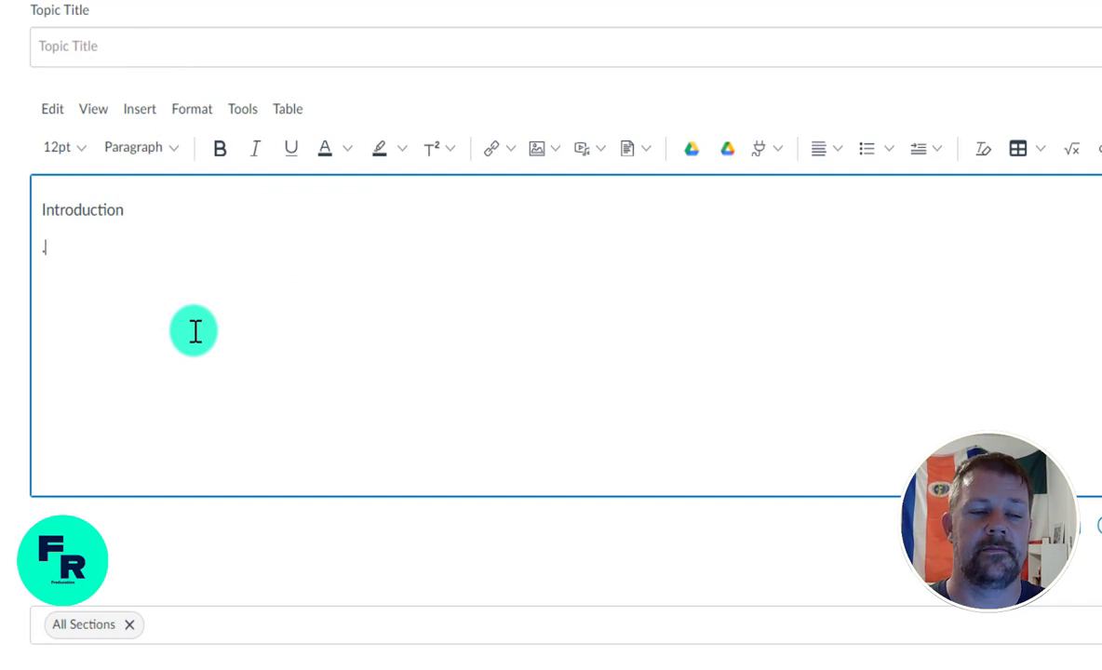
# Step: Insert a horizontal line beneath Introduction, and enter the city below it with the .city abbreviation
pyautogui.hotkey('ctrl', 'z')
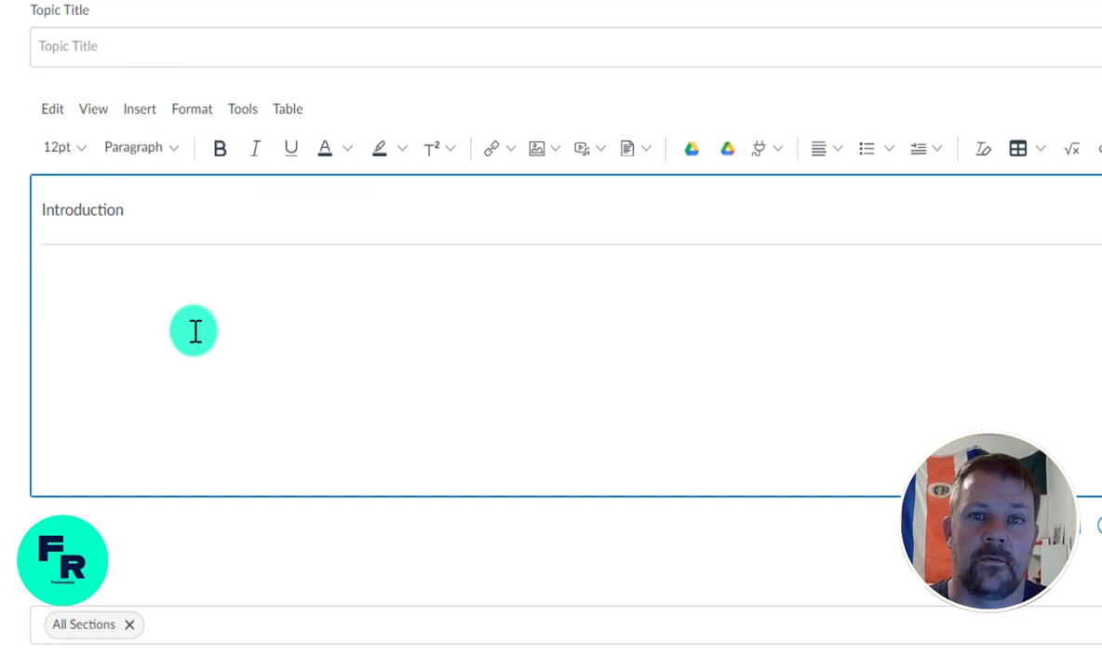
pyautogui.write('<cit')
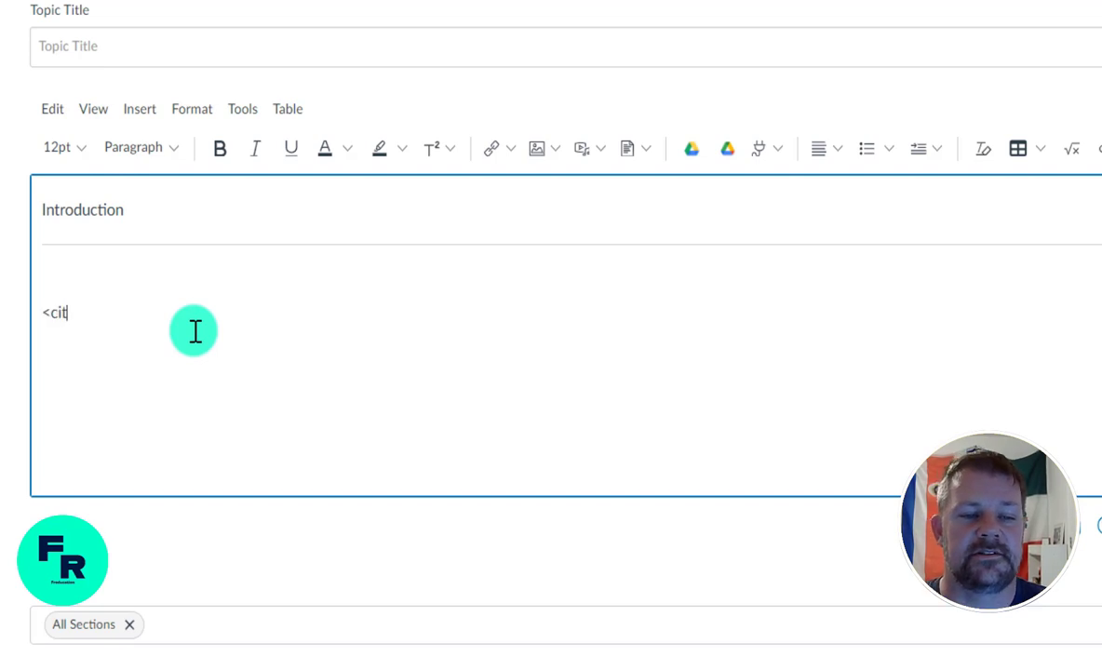
pyautogui.press('BackSpace')
pyautogui.press('BackSpace')
pyautogui.press('BackSpace')
pyautogui.press('BackSpace')
pyautogui.press('BackSpace')
pyautogui.press('BackSpace')
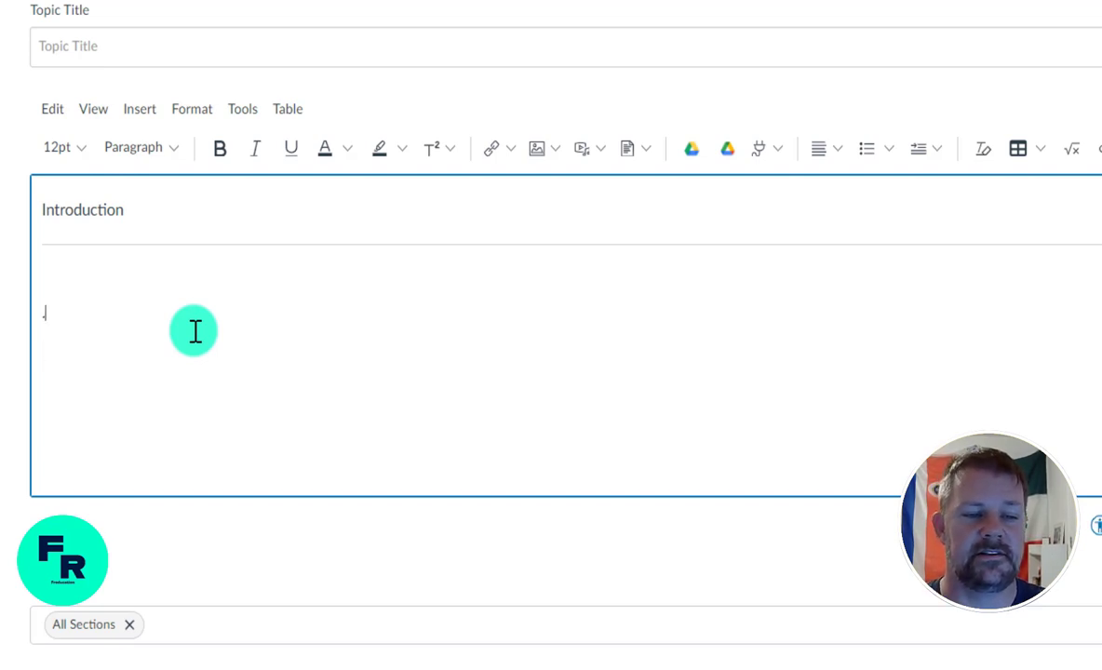
pyautogui.write('.city.state')
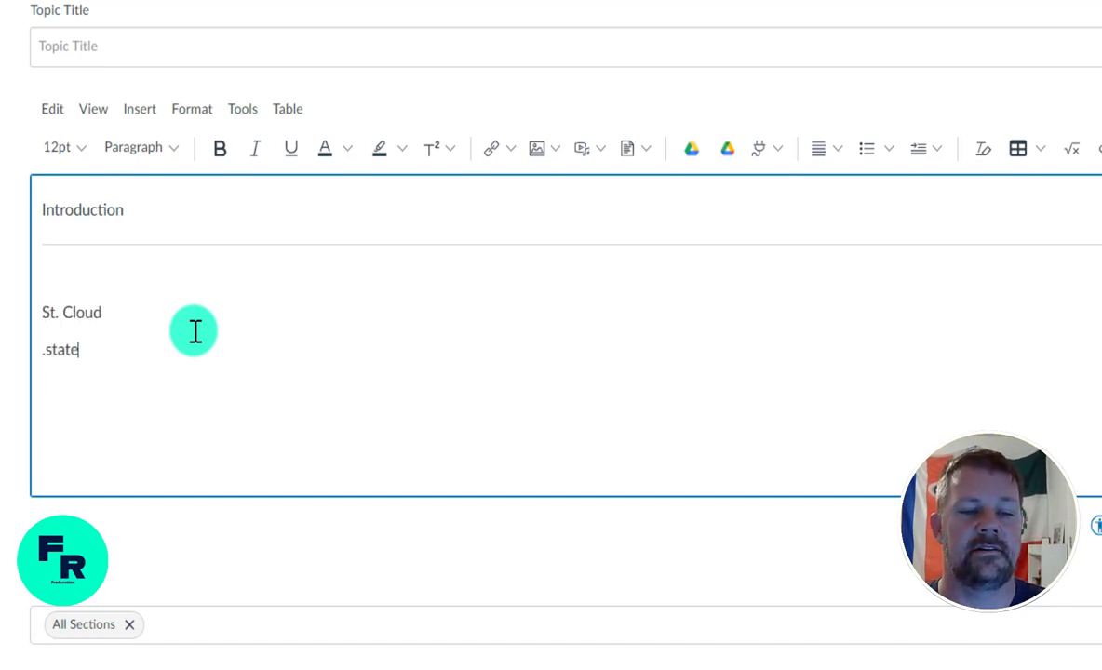
# Step: Try the <state abbreviation on the line beneath the city, and enter the ZIP code on the following line
pyautogui.press('BackSpace')
pyautogui.press('BackSpace')
pyautogui.press('BackSpace')
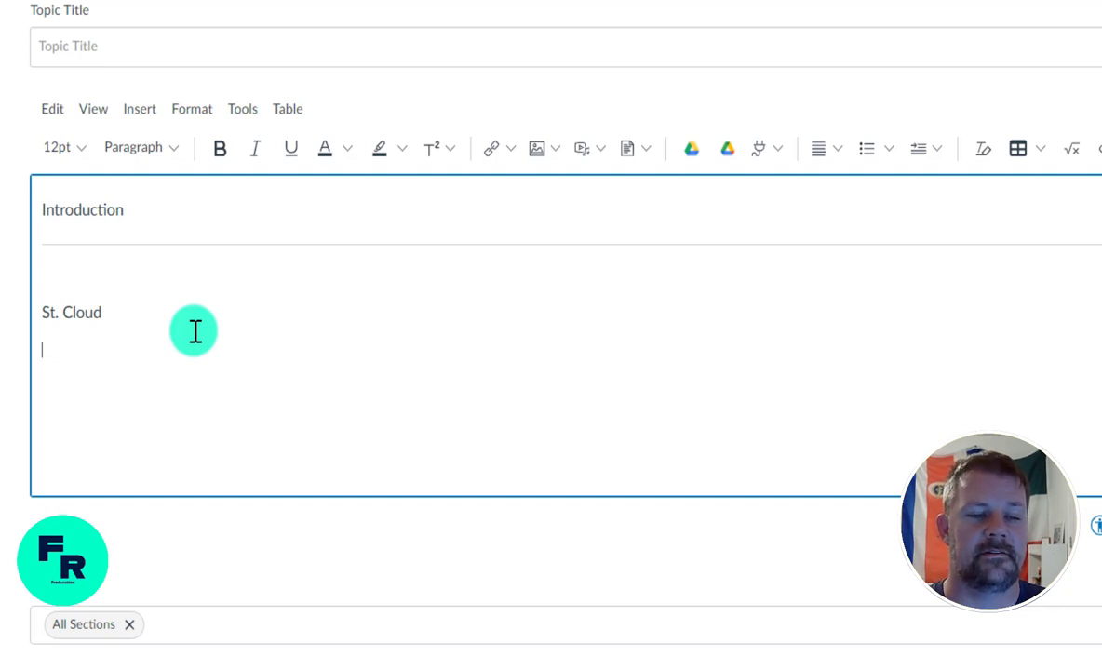
pyautogui.write('<steate')
pyautogui.press('Return')
pyautogui.write('<')
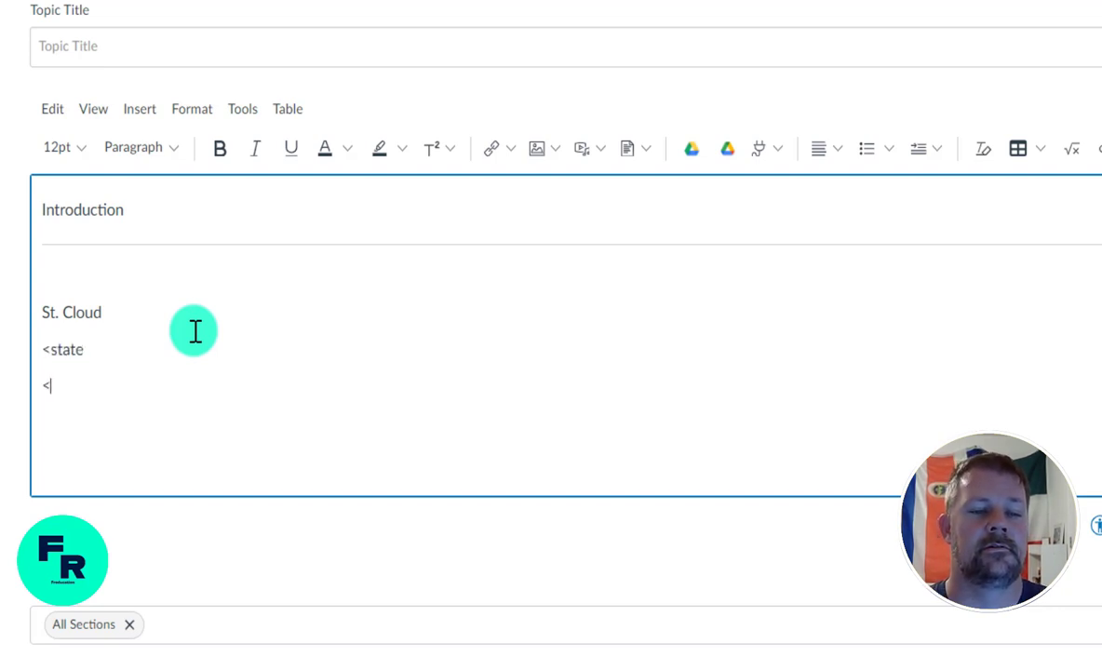
pyautogui.write('zip')
pyautogui.press('BackSpace')
pyautogui.press('BackSpace')
pyautogui.press('BackSpace')
pyautogui.write('34772')
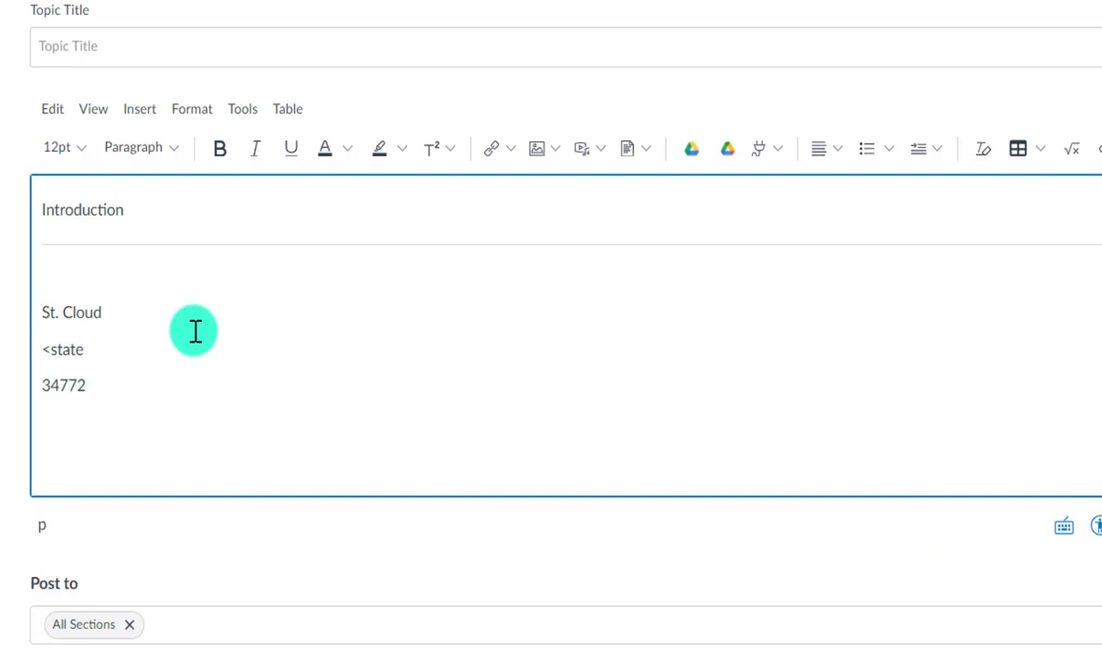
# Step: Delete the state abbreviation text from the line between the city and the ZIP code
pyautogui.press('BackSpace')
pyautogui.press('BackSpace')
pyautogui.press('BackSpace')
pyautogui.press('BackSpace')
pyautogui.press('BackSpace')
pyautogui.write('Saturda')
pyautogui.press('BackSpace')
pyautogui.press('BackSpace')
pyautogui.write('.state')
pyautogui.moveTo(80, 358); pyautogui.dragTo(40, 354)
pyautogui.press('BackSpace')
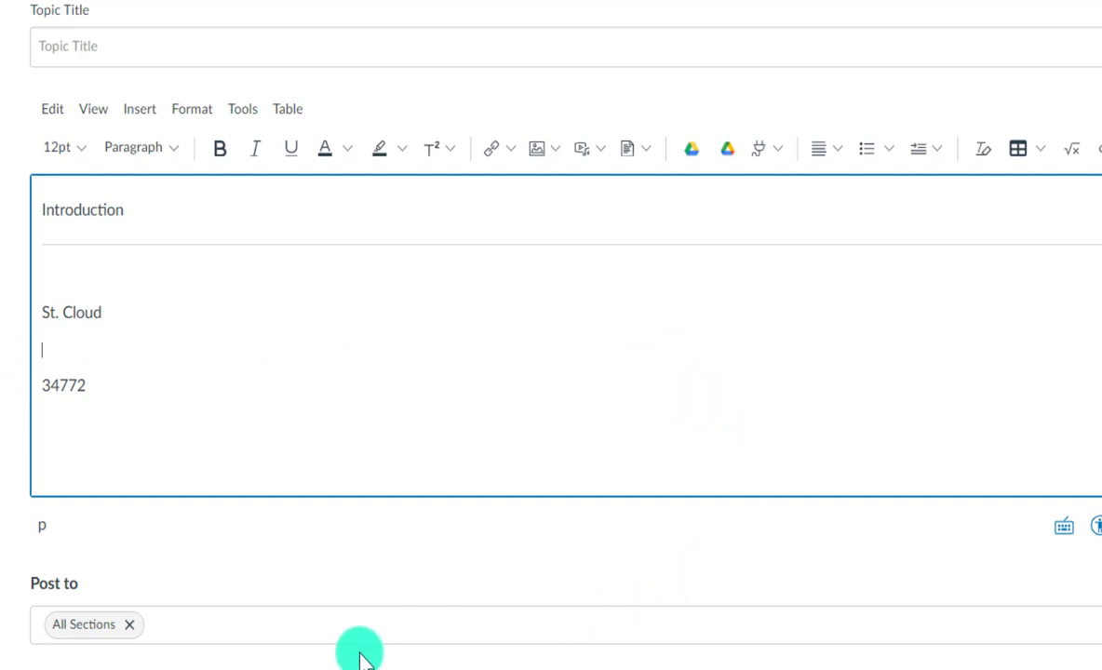
# Step: Switch to aText and add a new plain-text snippet to the Shortcuts group
pyautogui.moveTo(246, 669)
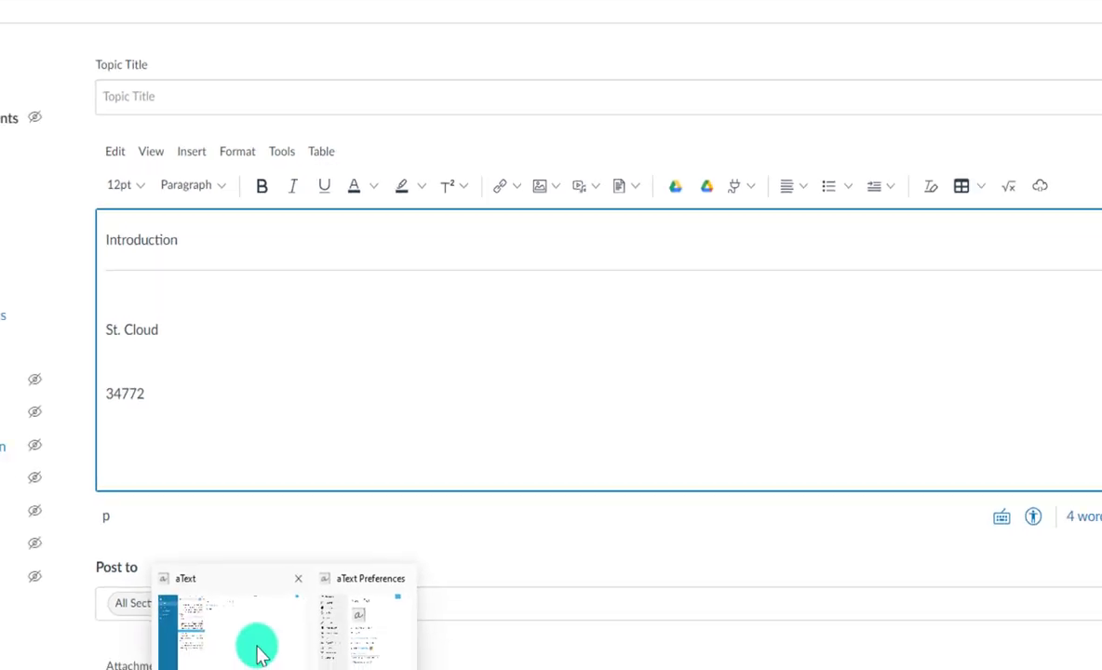
pyautogui.click(219, 651)
pyautogui.click(54, 117)
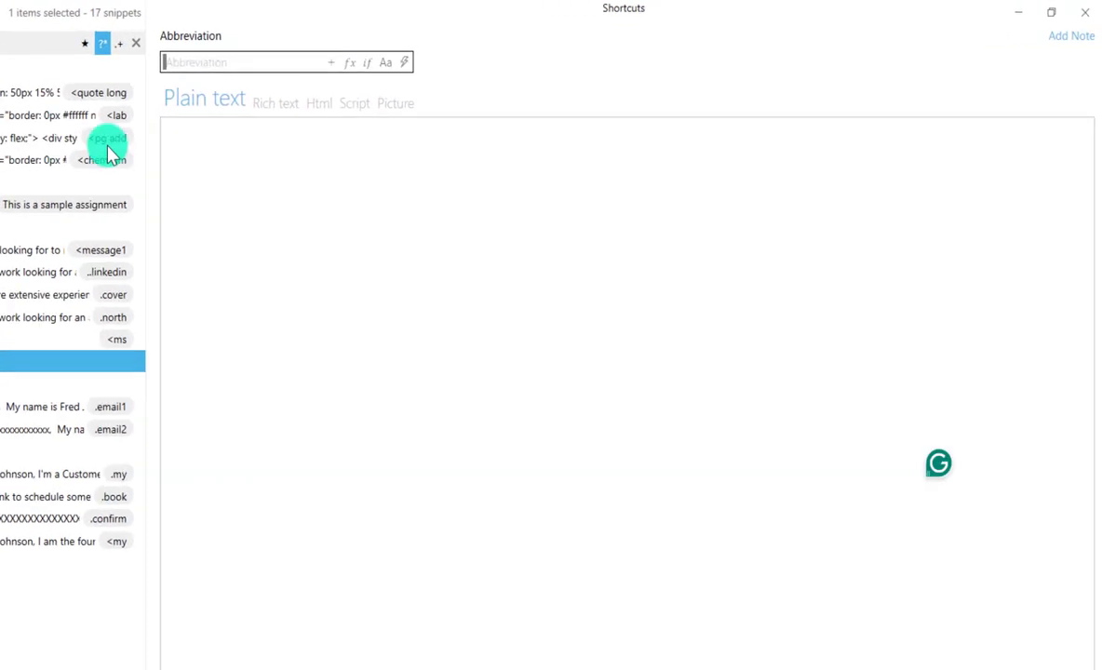
pyautogui.click(260, 169)
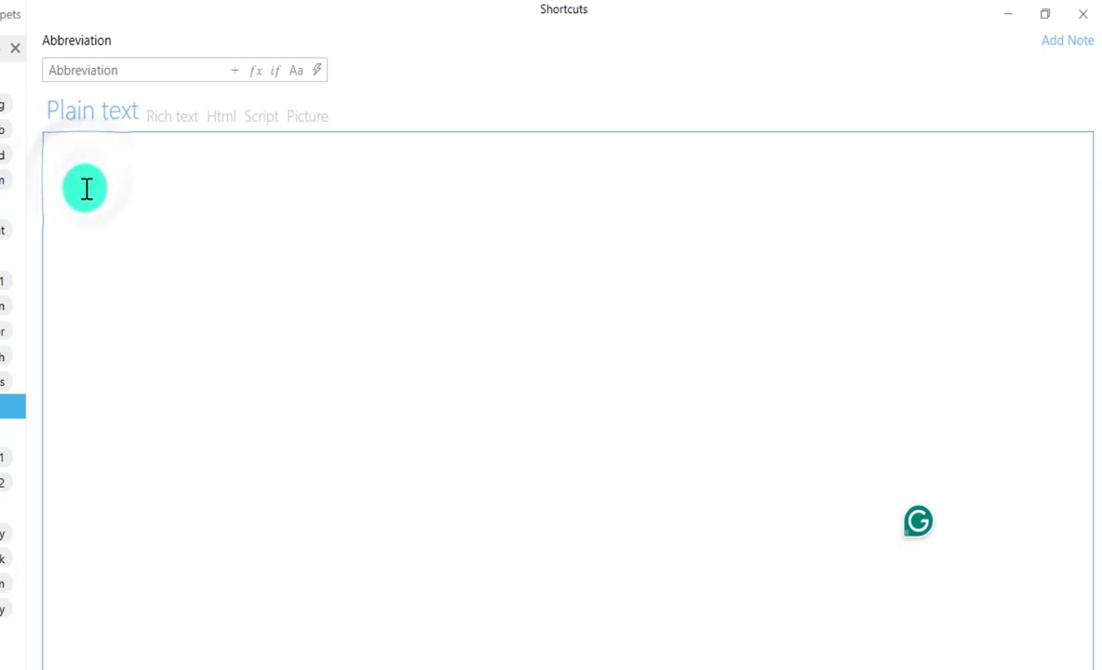
# Step: Add a case sensitivity option to the new snippet and set it to Case sensitive
pyautogui.click(294, 80)
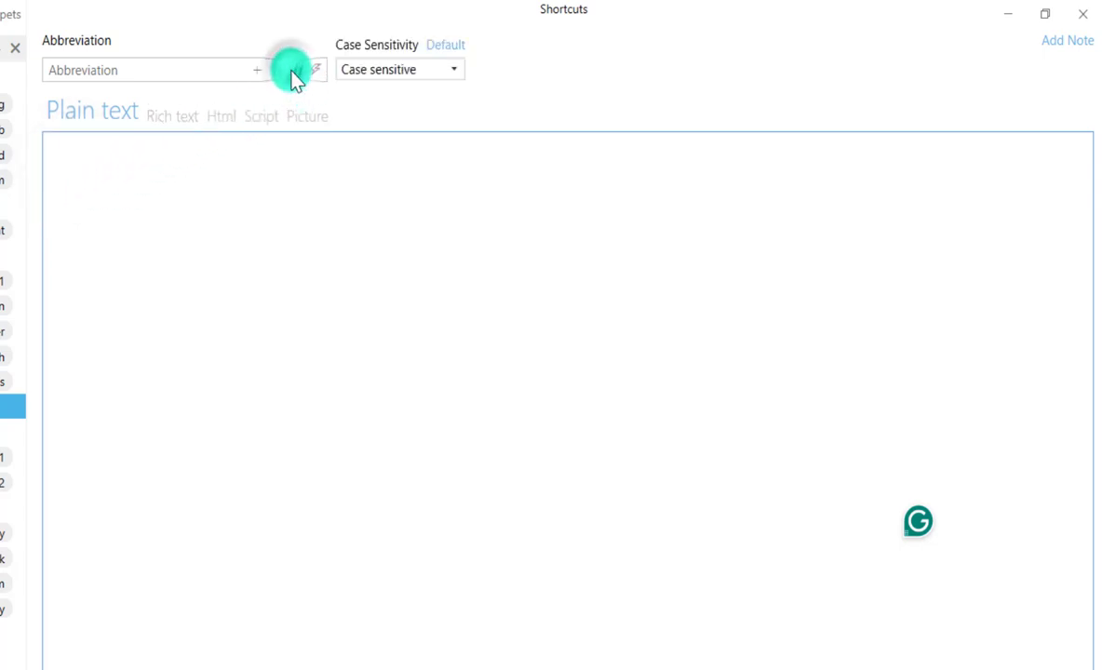
pyautogui.click(385, 74)
pyautogui.click(381, 91)
pyautogui.click(119, 183)
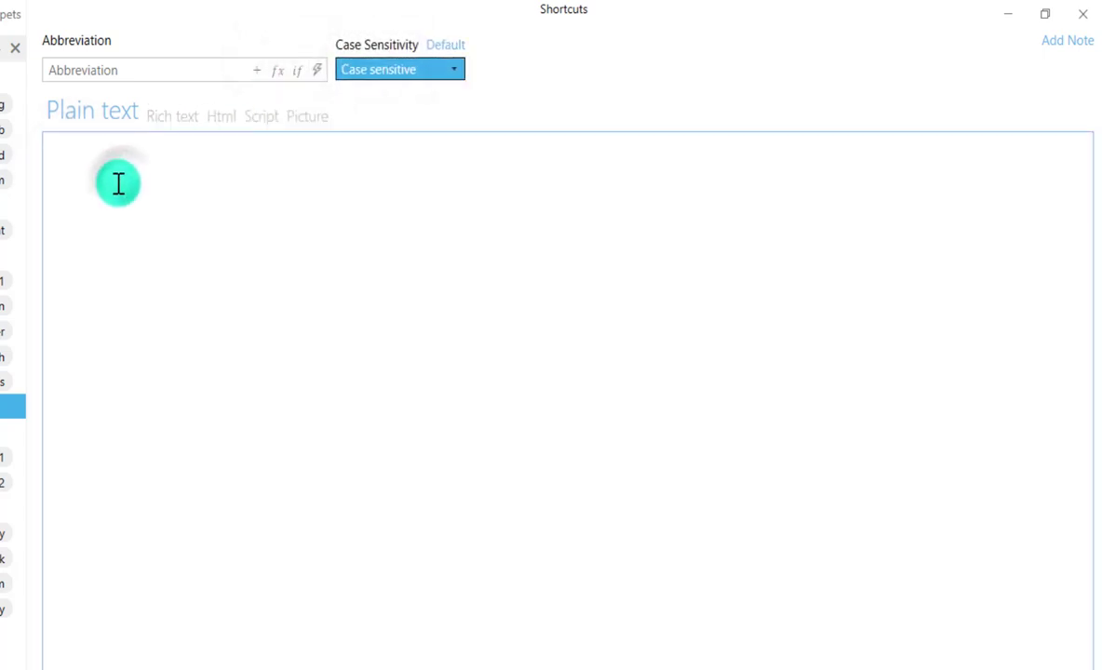
pyautogui.click(130, 166)
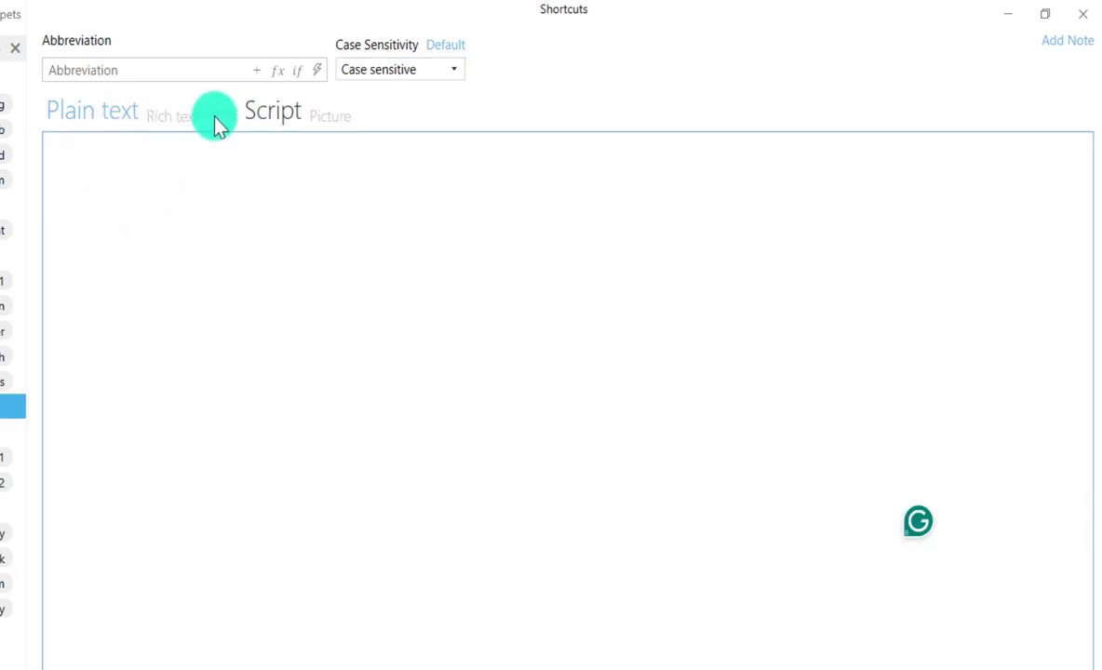
pyautogui.click(202, 189)
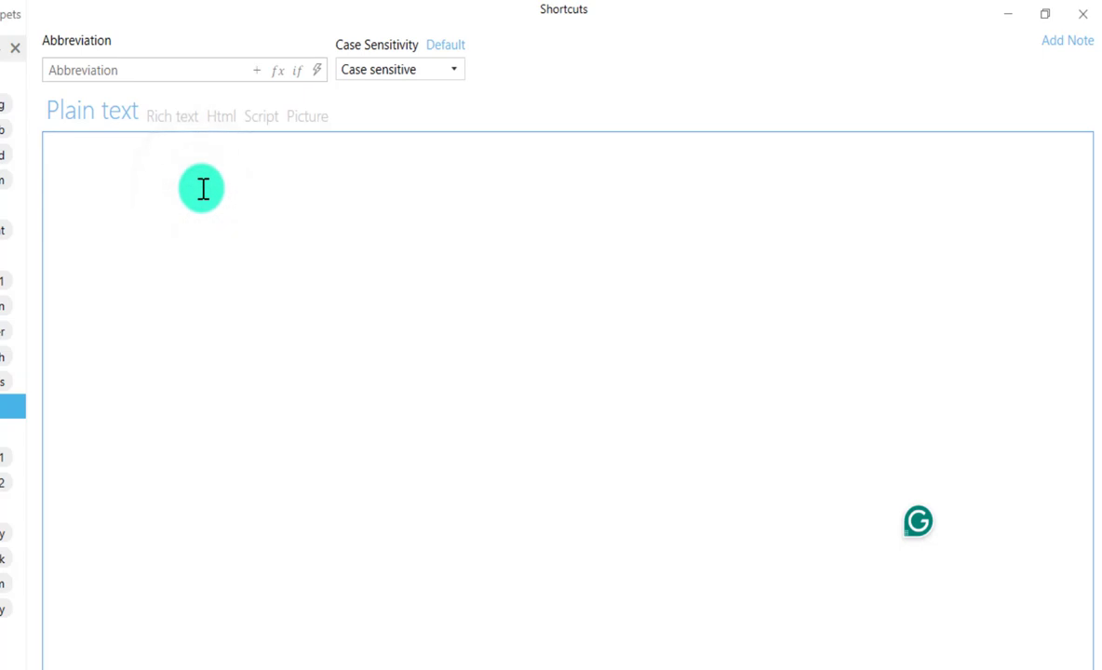
pyautogui.click(203, 189)
# Step: Give the new snippet the abbreviation brb and the plain-text content "be right back"
pyautogui.click(88, 72)
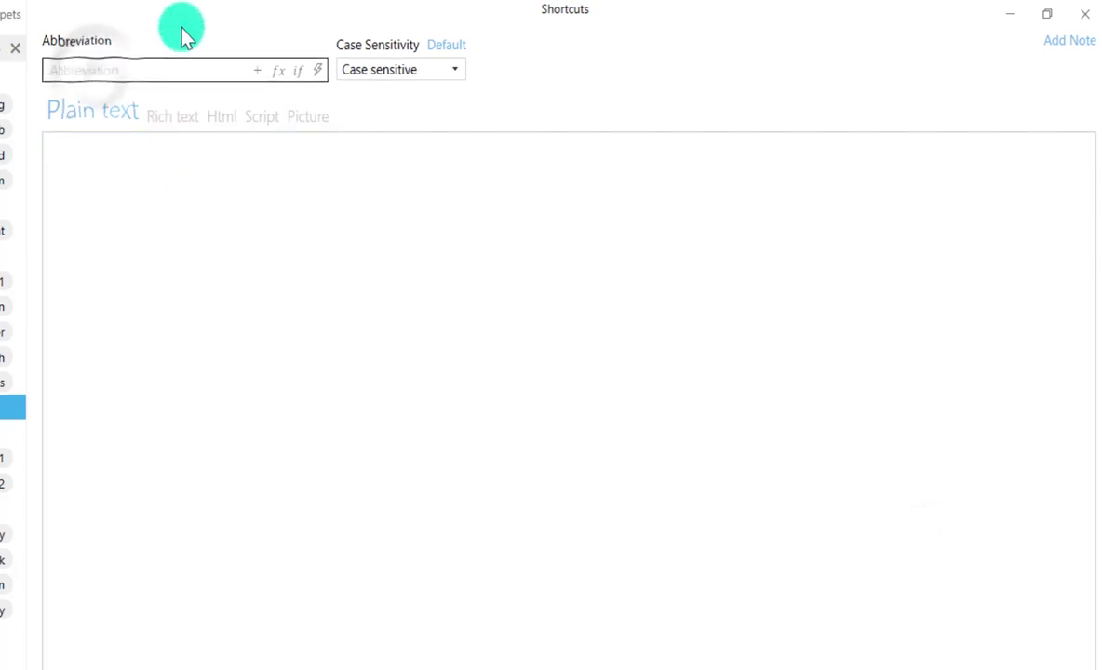
pyautogui.write('b')
pyautogui.write('rb')
pyautogui.click(202, 243)
pyautogui.write('be')
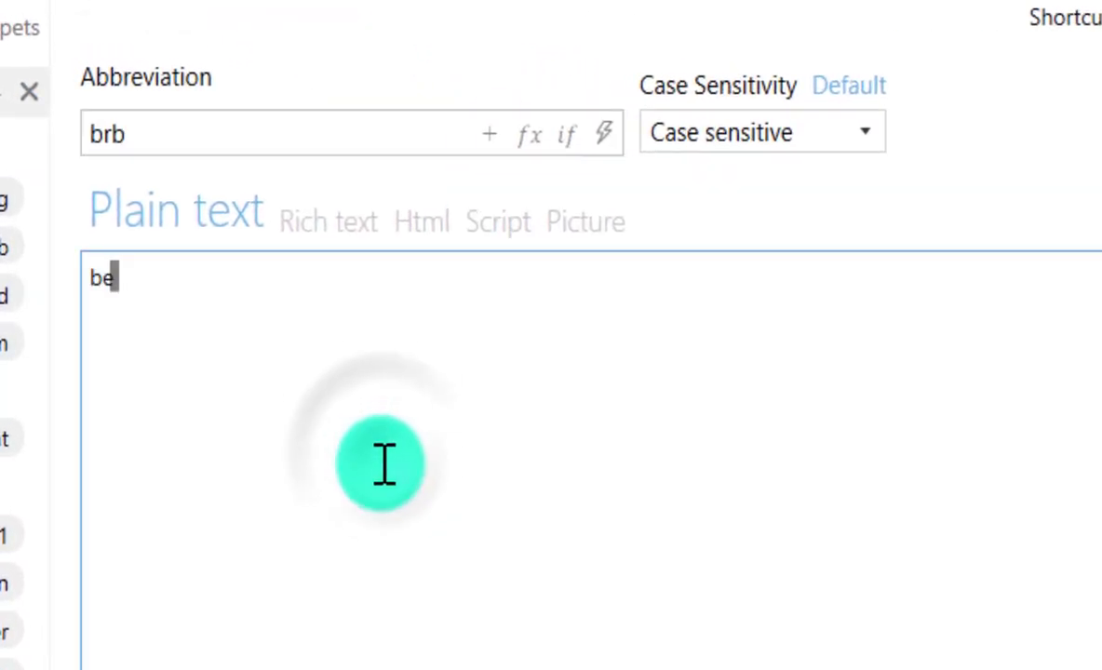
pyautogui.write(' right back')
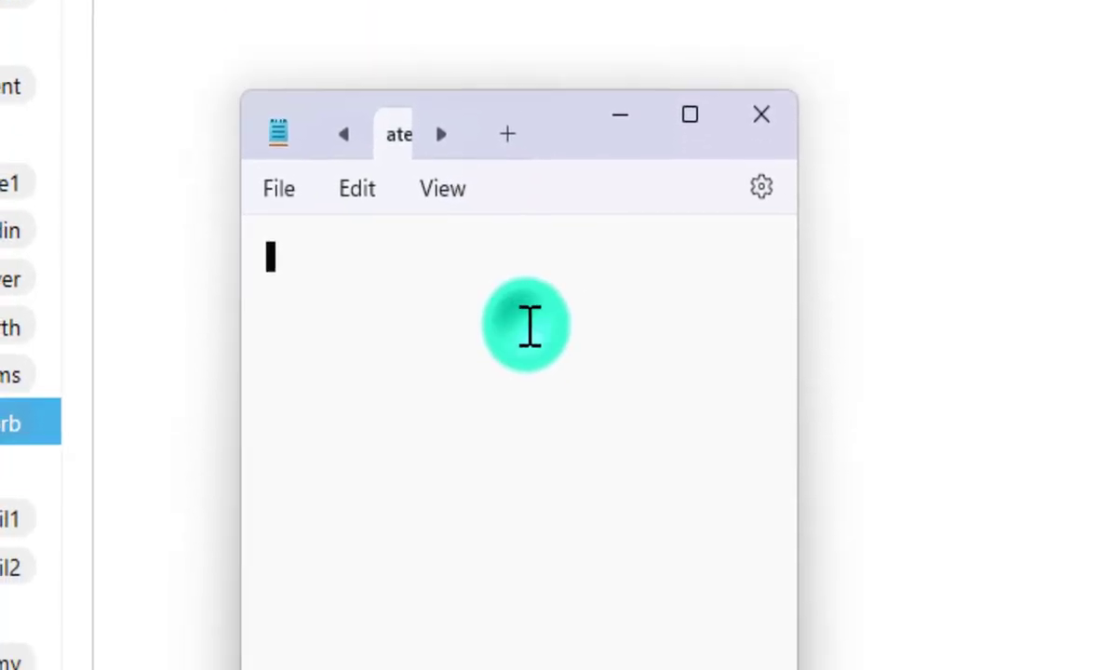
# Step: Switch to the empty Notepad document and insert "be right back" with the brb snippet
pyautogui.click(529, 296)
pyautogui.write('be right back')
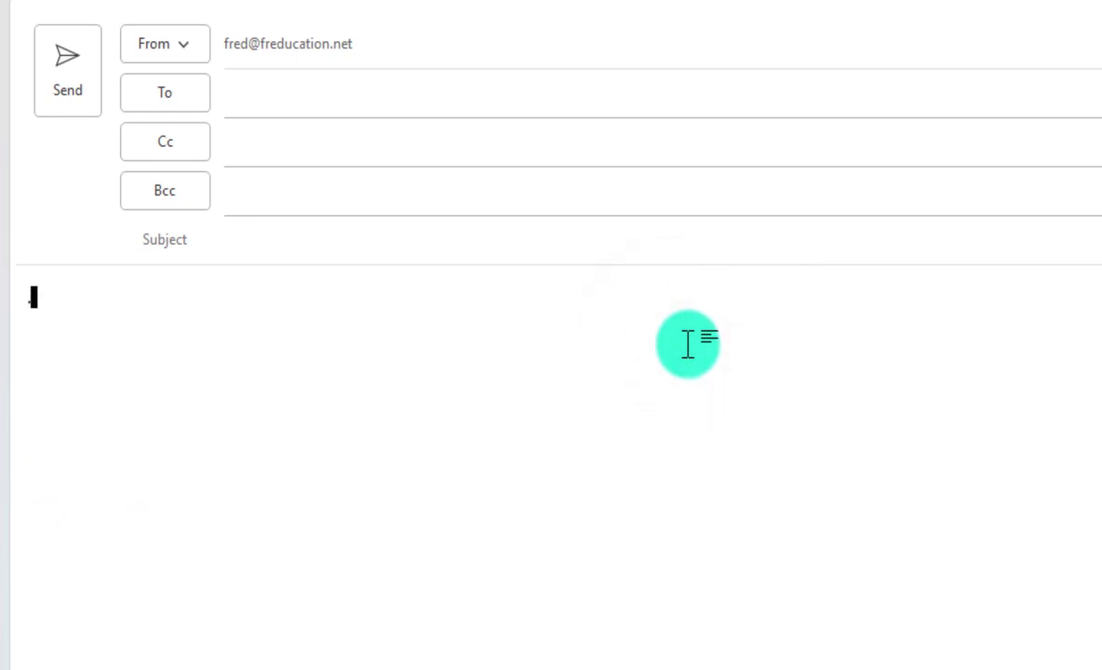
# Step: Switch to the Outlook email and enter the greeting "Good morning," followed by a blank line in the body
pyautogui.write('Good morning,')
pyautogui.press('Return')
pyautogui.press('Return')
# Step: Add the self-introduction sentence as founder and creator of Freducation beneath the greeting, and end the paragraph with "See you Friday."
pyautogui.write('My')
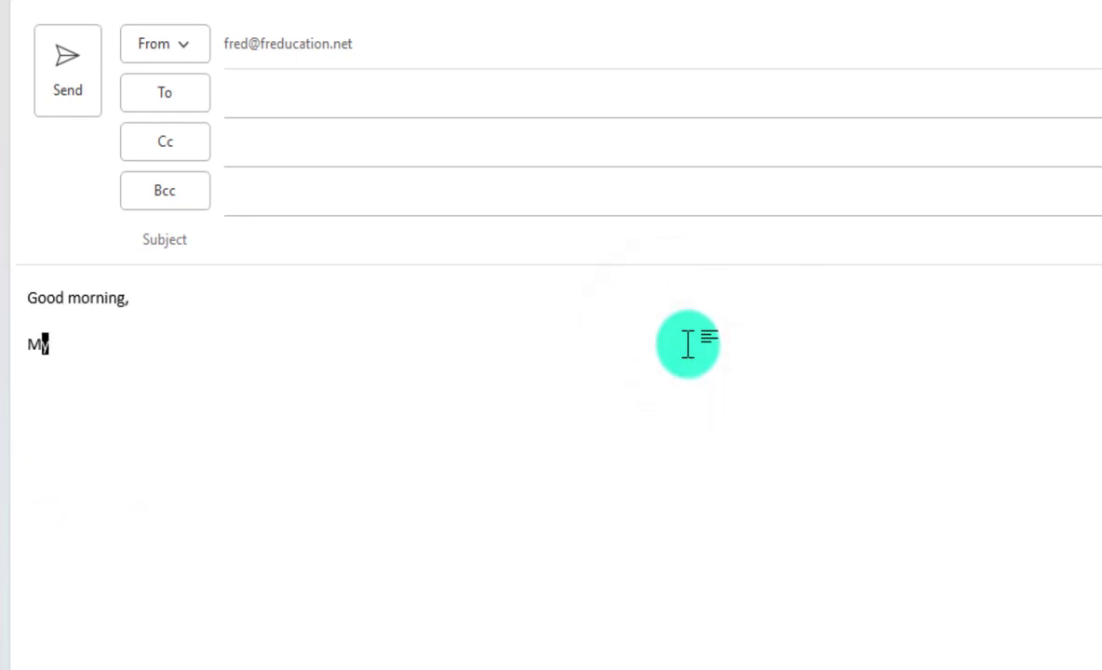
pyautogui.write(' name is Fred Johnson, I am the founder and creator of Freducation. See you <fr')
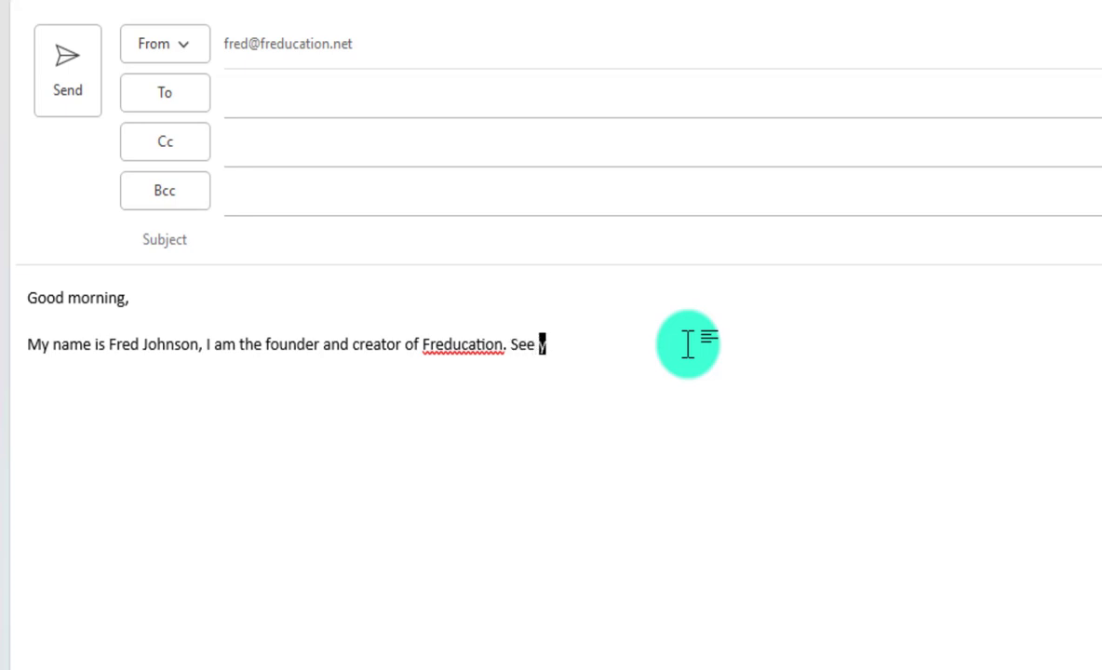
pyautogui.press('BackSpace')
pyautogui.press('BackSpace')
pyautogui.press('BackSpace')
pyautogui.write('Friday.')
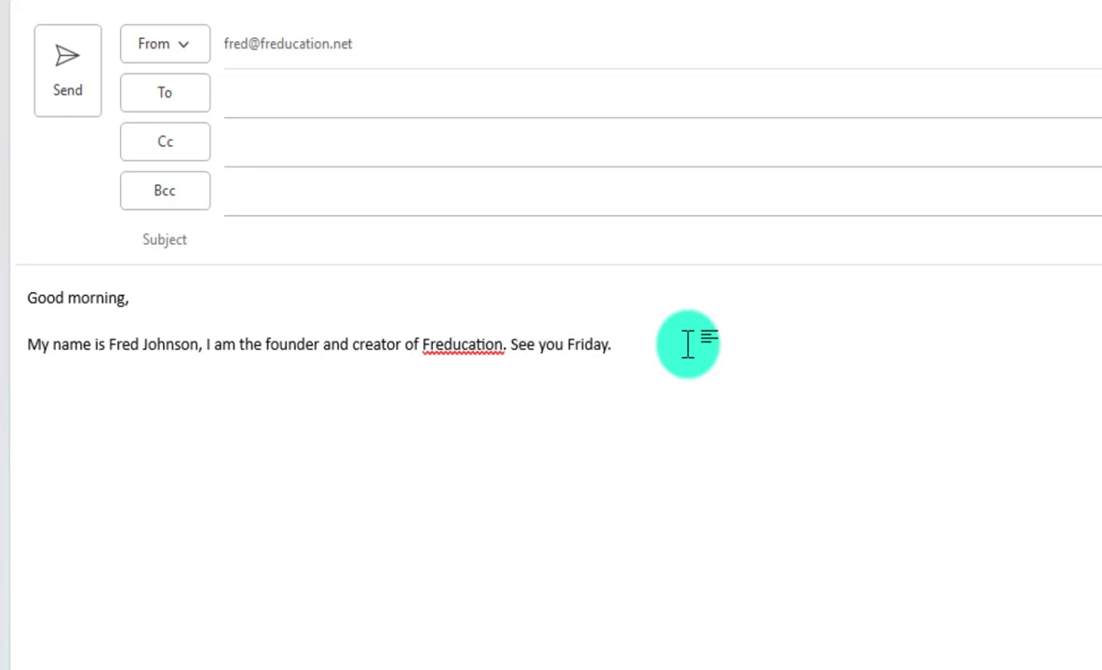